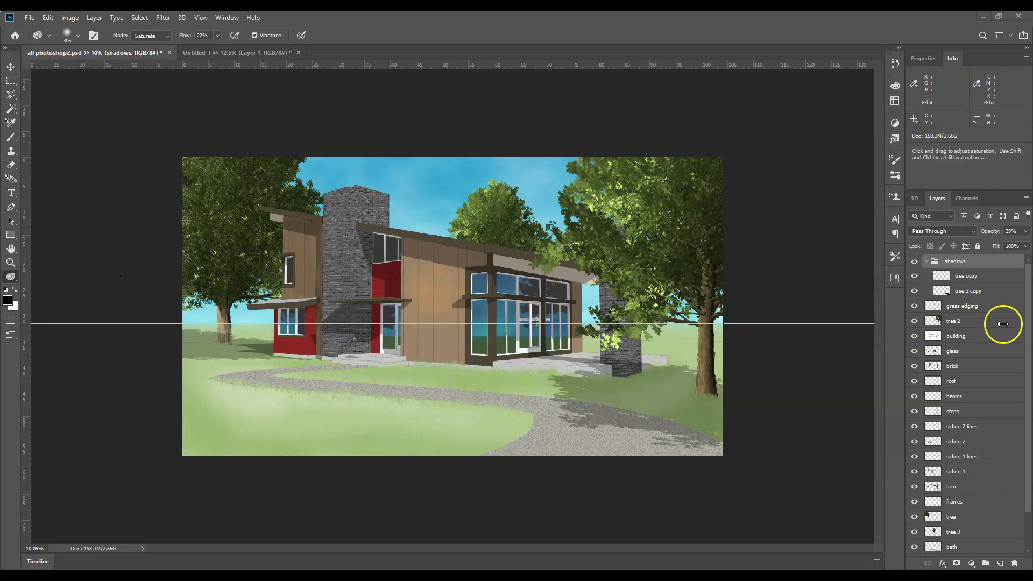
Add an empty layer named 'flower' directly above the grass edging layer.
{"action": "left_click", "coordinate": [967, 305]}
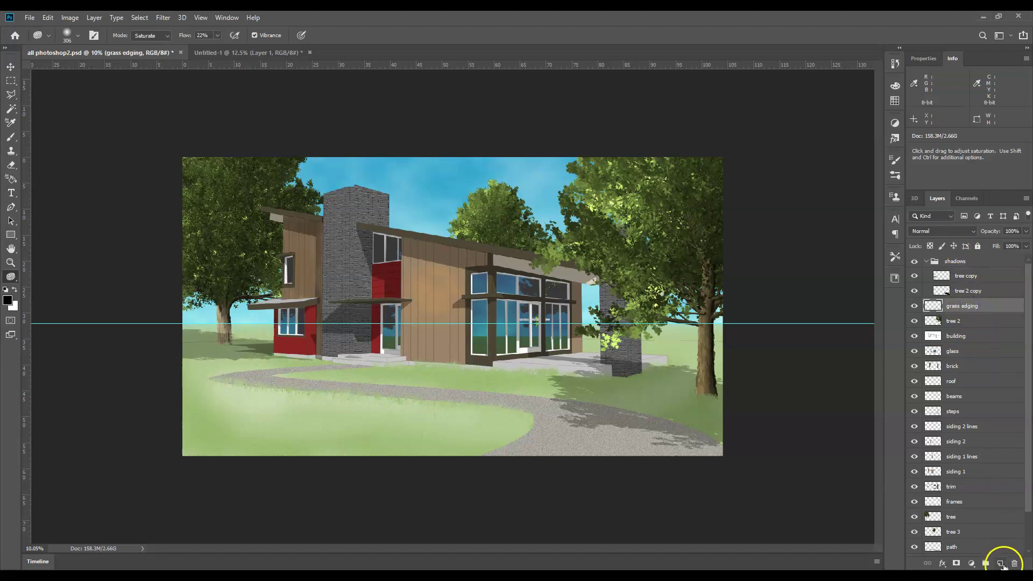
{"action": "left_click", "coordinate": [1001, 564]}
{"action": "double_click", "coordinate": [956, 306]}
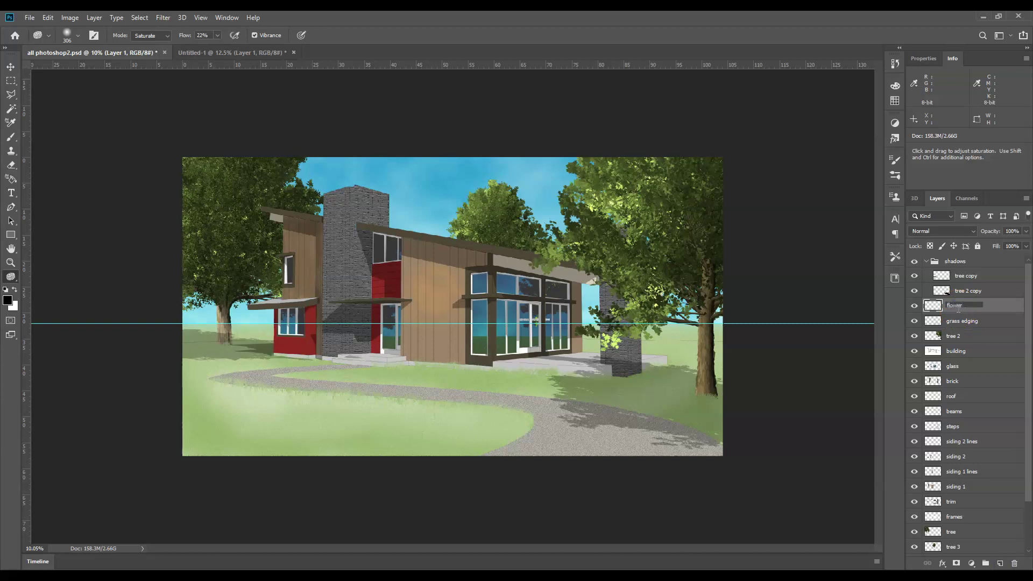
{"action": "key", "text": "Return"}
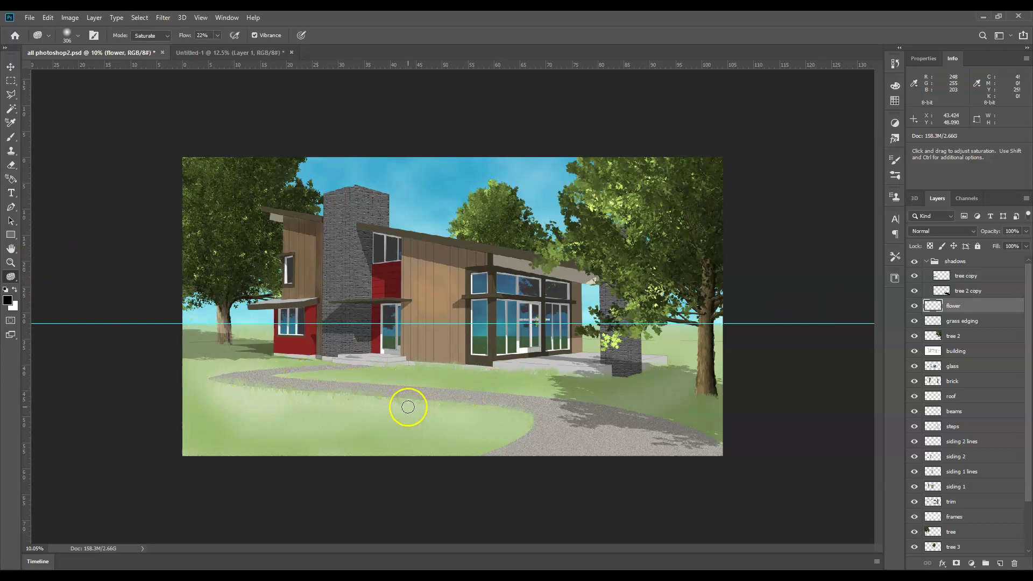
{"action": "mouse_move", "coordinate": [392, 403]}
{"action": "left_mouse_down"}
{"action": "mouse_move", "coordinate": [378, 408]}
{"action": "mouse_move", "coordinate": [367, 443]}
{"action": "left_mouse_up"}
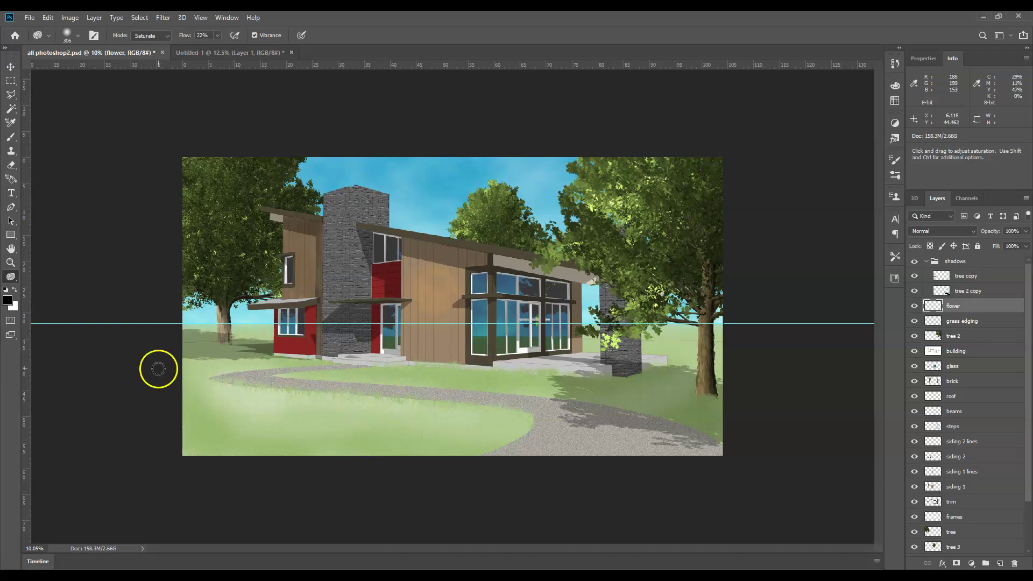
Set the foreground colour to dark green #335623.
{"action": "left_click", "coordinate": [8, 301]}
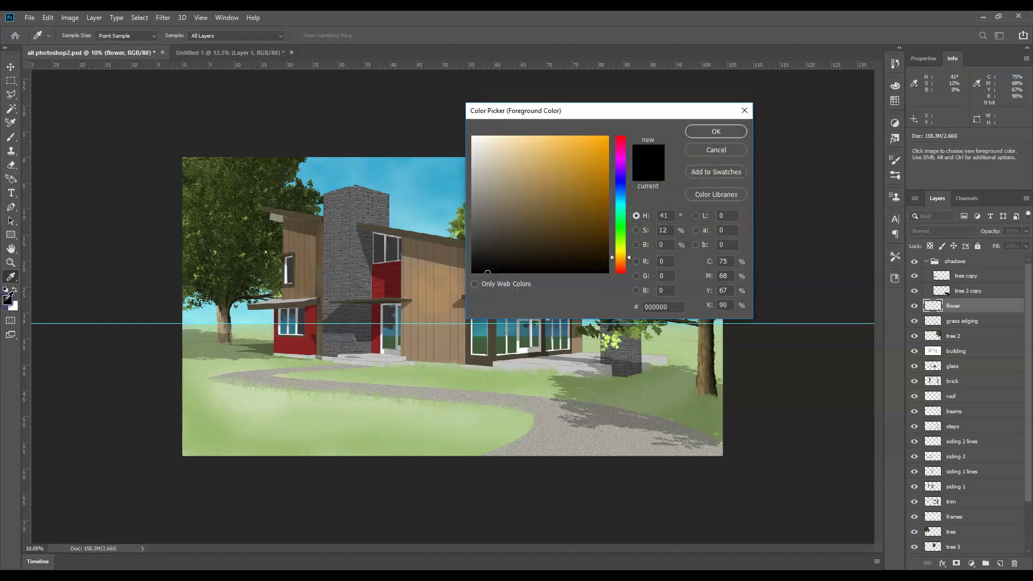
{"action": "left_click", "coordinate": [623, 228]}
{"action": "left_click_drag", "start_coordinate": [624, 231], "coordinate": [624, 234]}
{"action": "left_click_drag", "start_coordinate": [581, 224], "coordinate": [553, 227]}
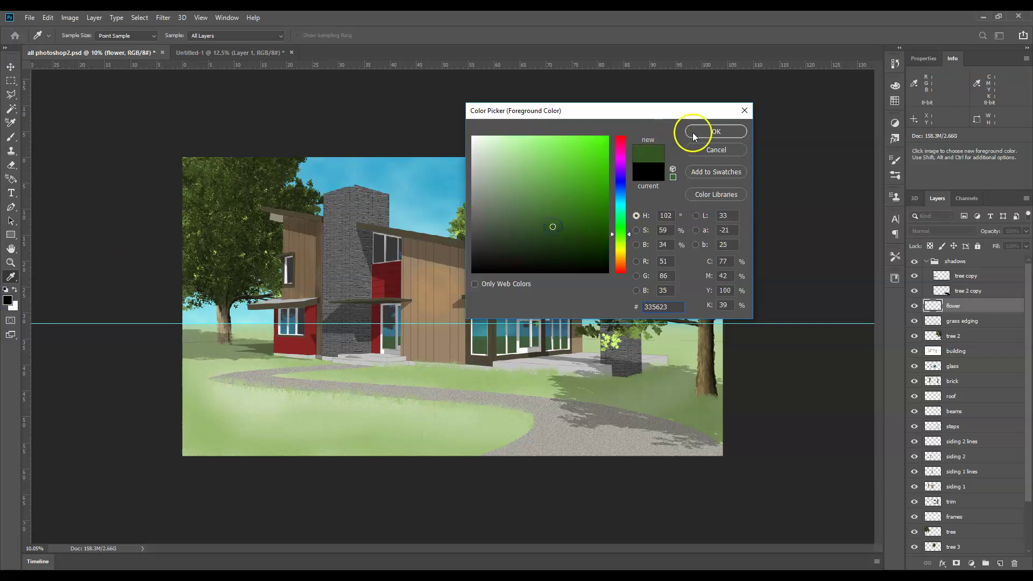
{"action": "left_click", "coordinate": [693, 134]}
Swap dark green to the background and set the foreground to light green #9db265.
{"action": "left_click", "coordinate": [14, 291]}
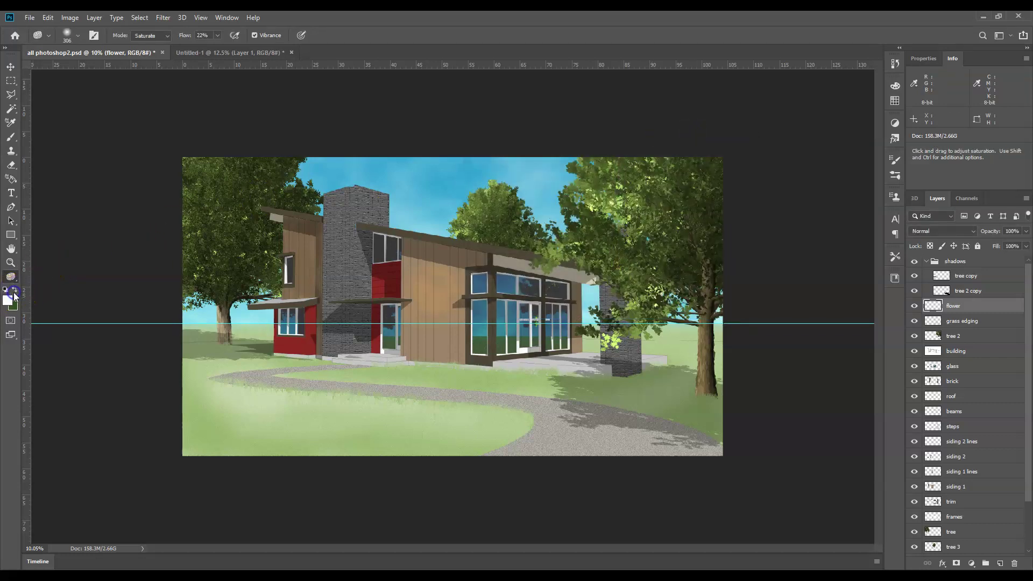
{"action": "left_click", "coordinate": [8, 299]}
{"action": "left_click", "coordinate": [622, 240]}
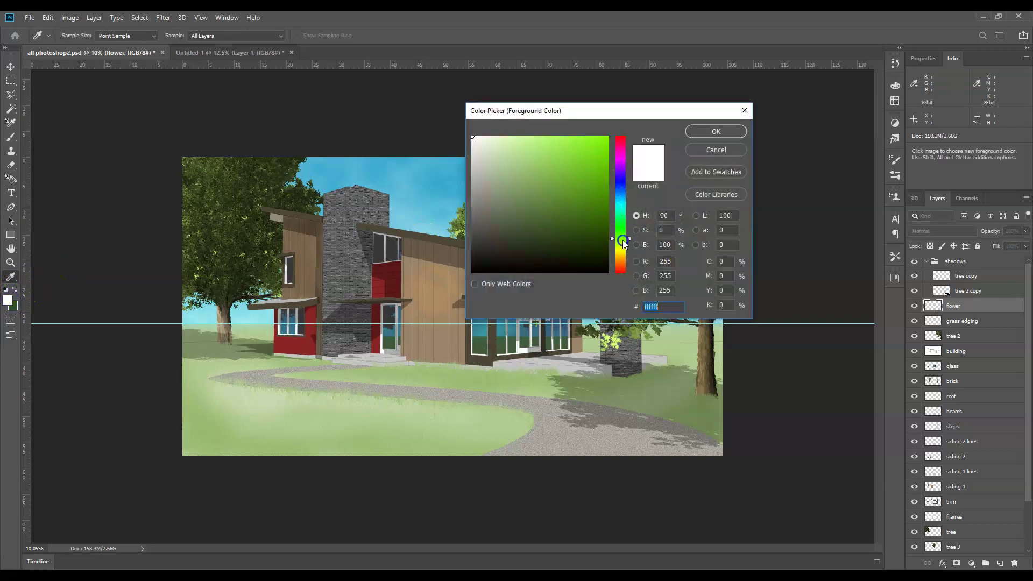
{"action": "left_click_drag", "start_coordinate": [624, 244], "coordinate": [624, 245]}
{"action": "mouse_move", "coordinate": [563, 176]}
{"action": "left_mouse_down"}
{"action": "mouse_move", "coordinate": [554, 203]}
{"action": "mouse_move", "coordinate": [531, 177]}
{"action": "left_mouse_up"}
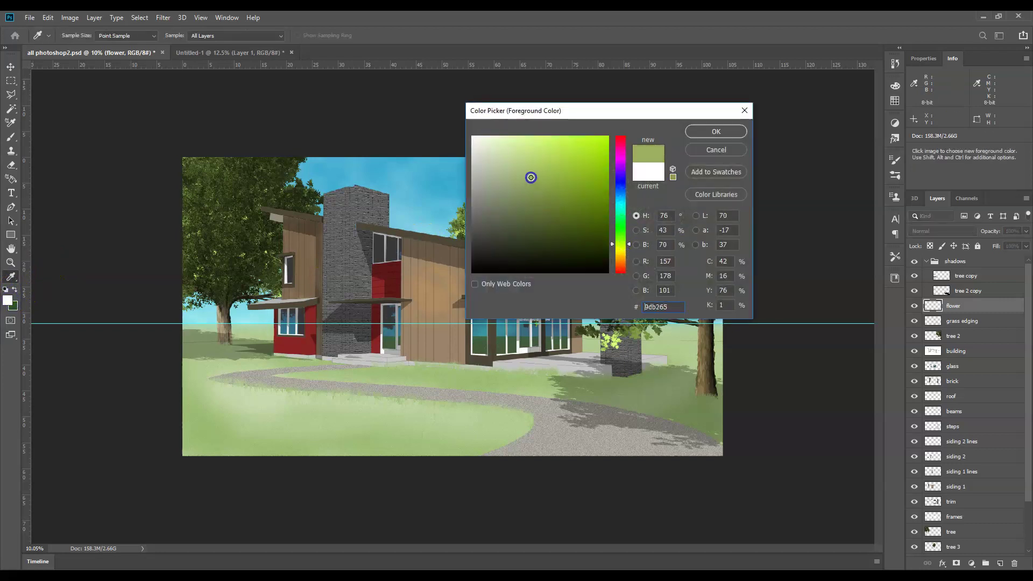
{"action": "left_click", "coordinate": [733, 132]}
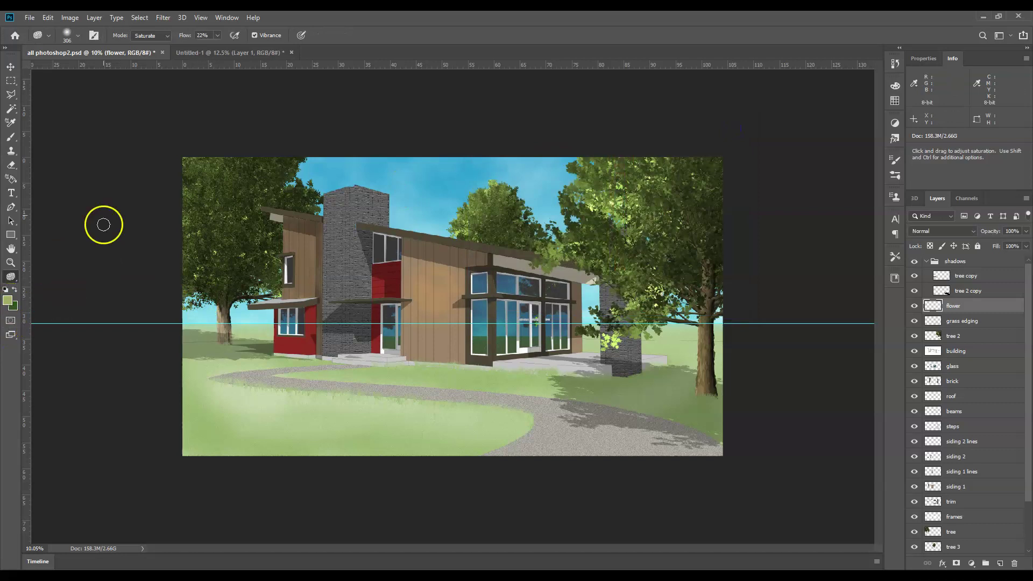
Switch to the Brush tool with the Grass preset at about 495 px.
{"action": "left_click", "coordinate": [11, 136]}
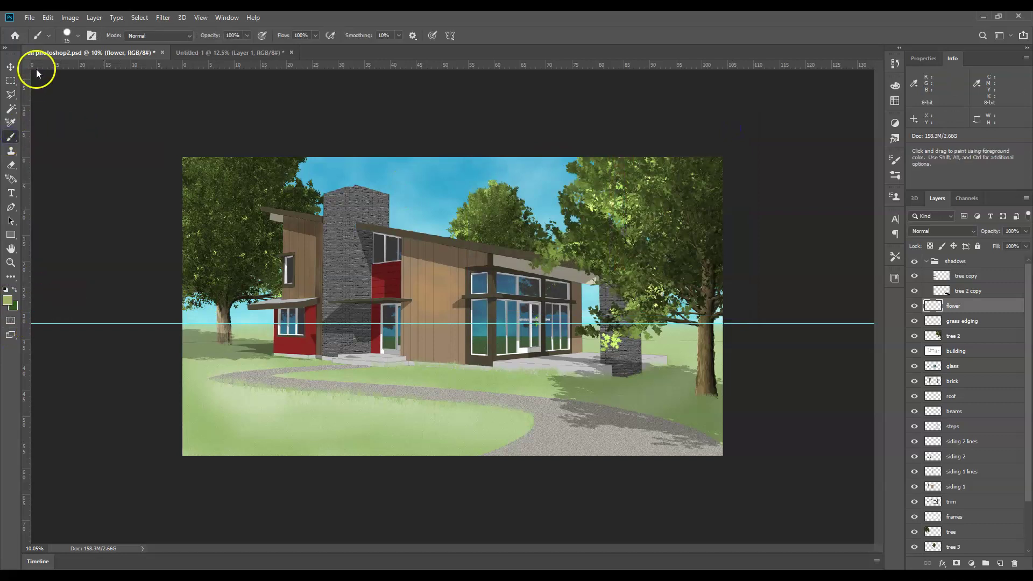
{"action": "left_click", "coordinate": [78, 35]}
{"action": "scroll", "coordinate": [140, 211], "scroll_direction": "down", "scroll_amount": 5}
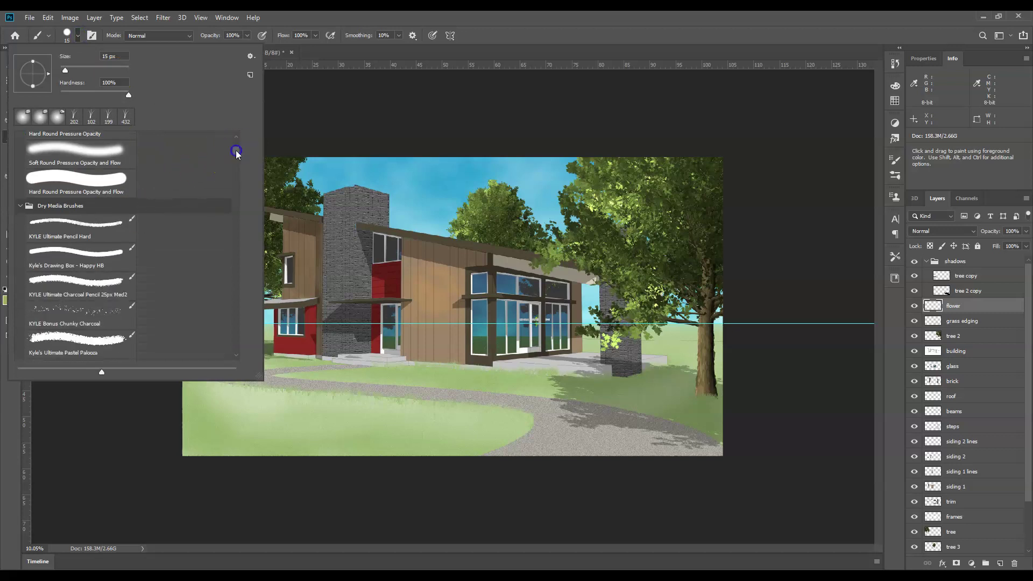
{"action": "left_click_drag", "start_coordinate": [236, 153], "coordinate": [238, 242]}
{"action": "scroll", "coordinate": [147, 285], "scroll_direction": "down", "scroll_amount": 8}
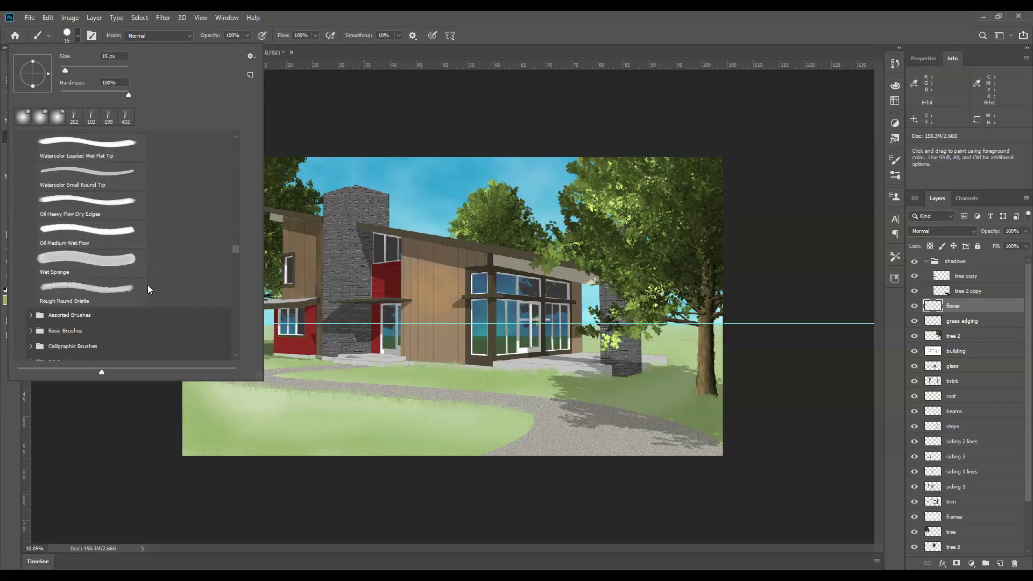
{"action": "scroll", "coordinate": [147, 285], "scroll_direction": "up", "scroll_amount": 8}
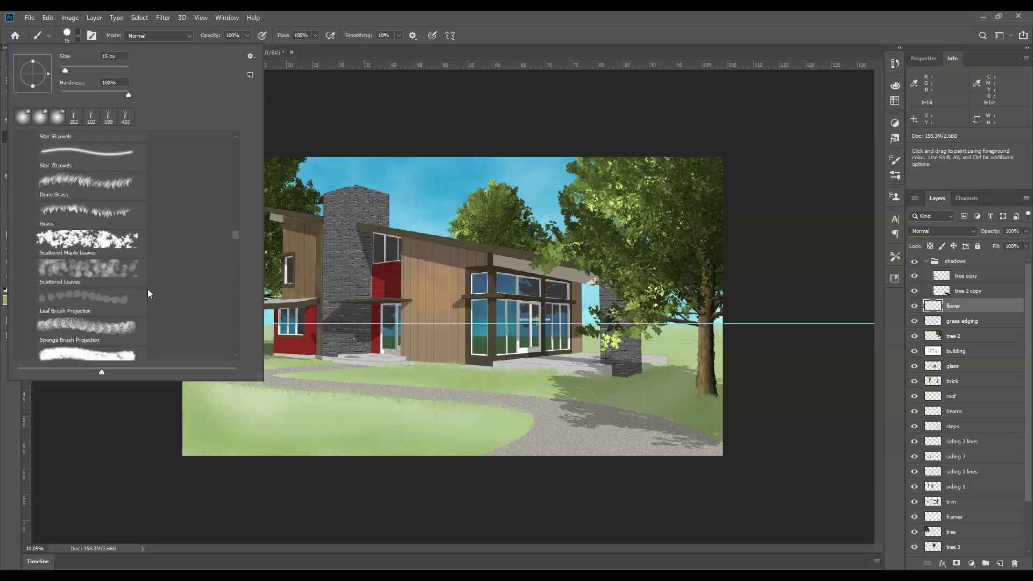
{"action": "scroll", "coordinate": [148, 293], "scroll_direction": "up", "scroll_amount": 1}
{"action": "left_click", "coordinate": [89, 236]}
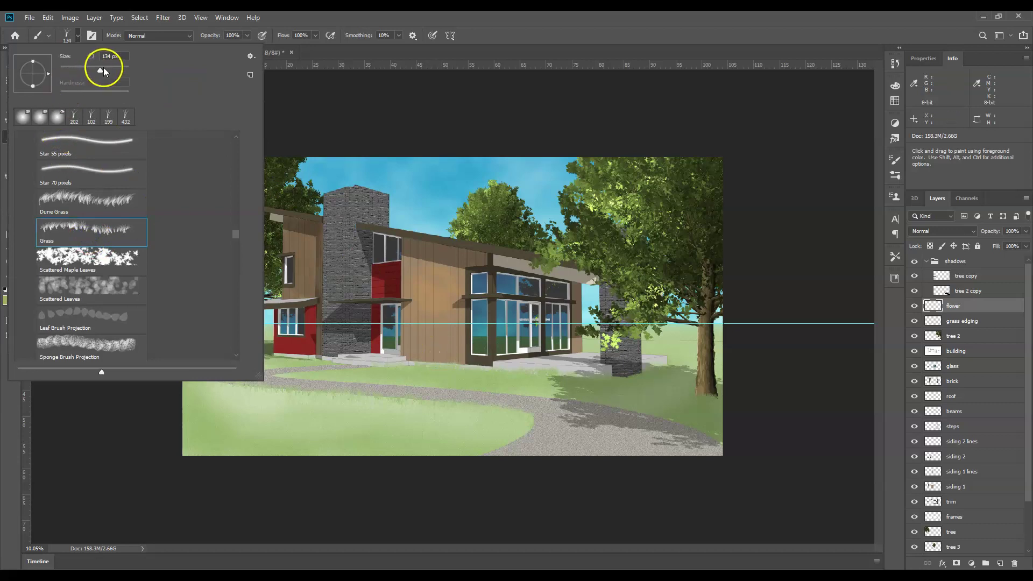
{"action": "left_click_drag", "start_coordinate": [103, 72], "coordinate": [99, 74]}
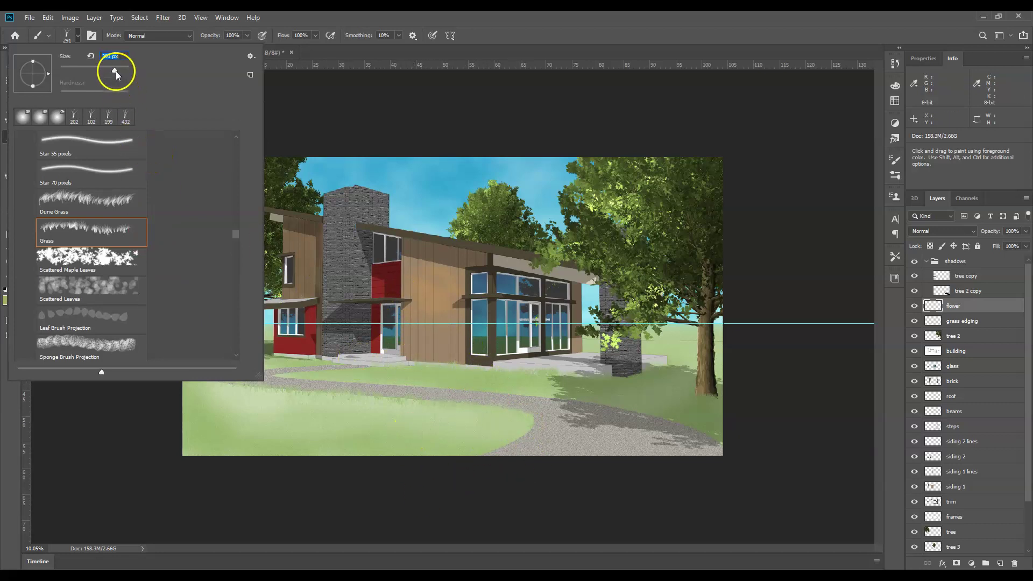
{"action": "left_click_drag", "start_coordinate": [119, 69], "coordinate": [129, 69]}
{"action": "left_click_drag", "start_coordinate": [128, 73], "coordinate": [114, 77]}
{"action": "left_click_drag", "start_coordinate": [118, 72], "coordinate": [121, 74]}
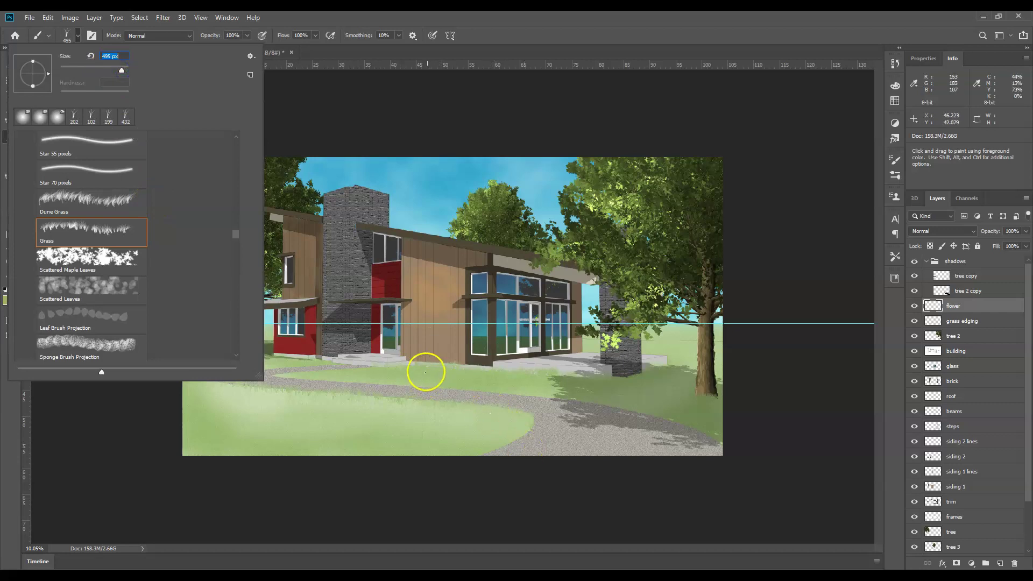
Paint a clump of grass blades on the lawn in front of the house below the large windows.
{"action": "left_click", "coordinate": [428, 362]}
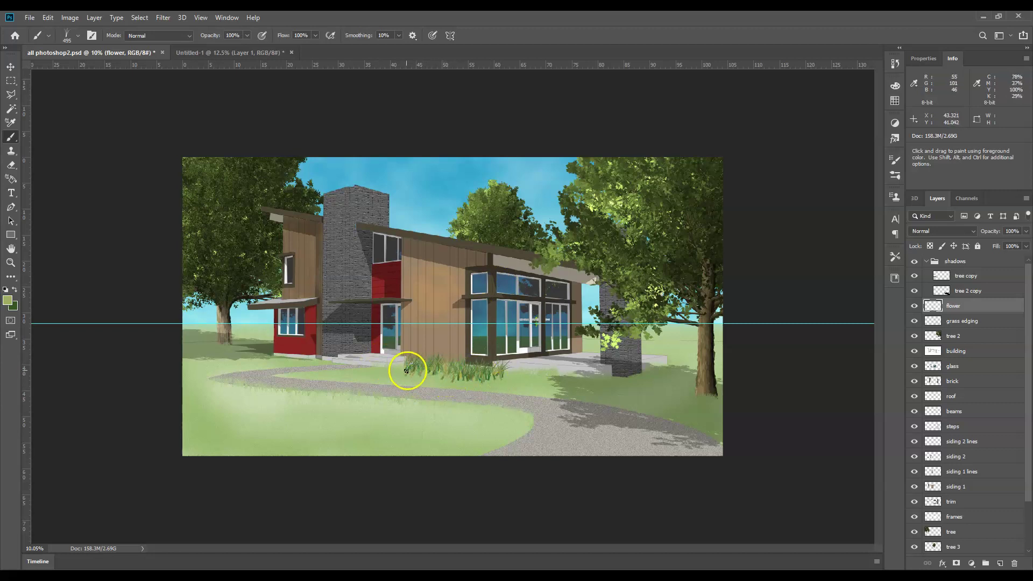
{"action": "left_click_drag", "start_coordinate": [406, 370], "coordinate": [469, 375]}
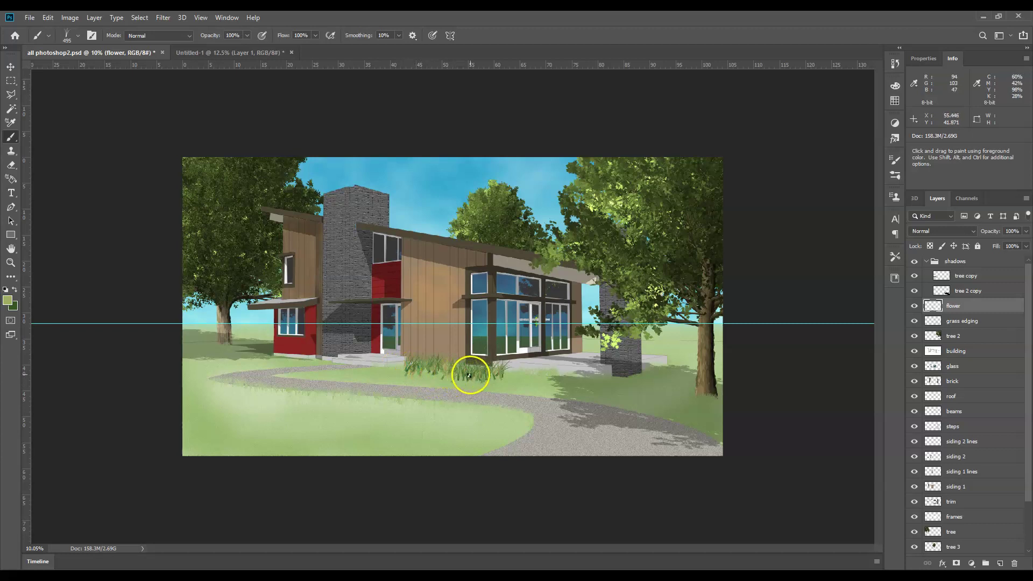
With the Clone Stamp, sample the lawn and clone texture near the grass clump.
{"action": "left_click", "coordinate": [969, 321]}
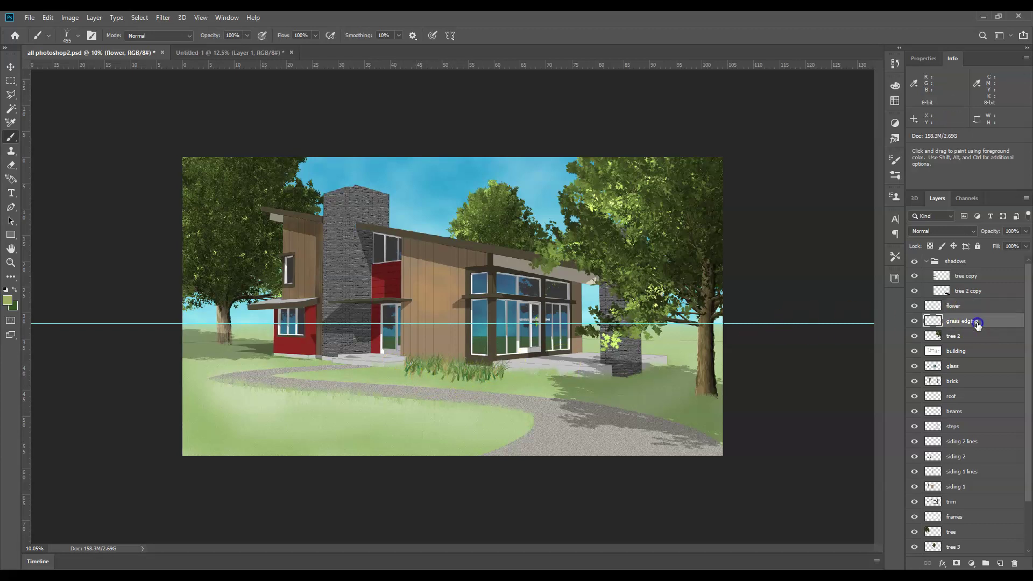
{"action": "left_click", "coordinate": [11, 152]}
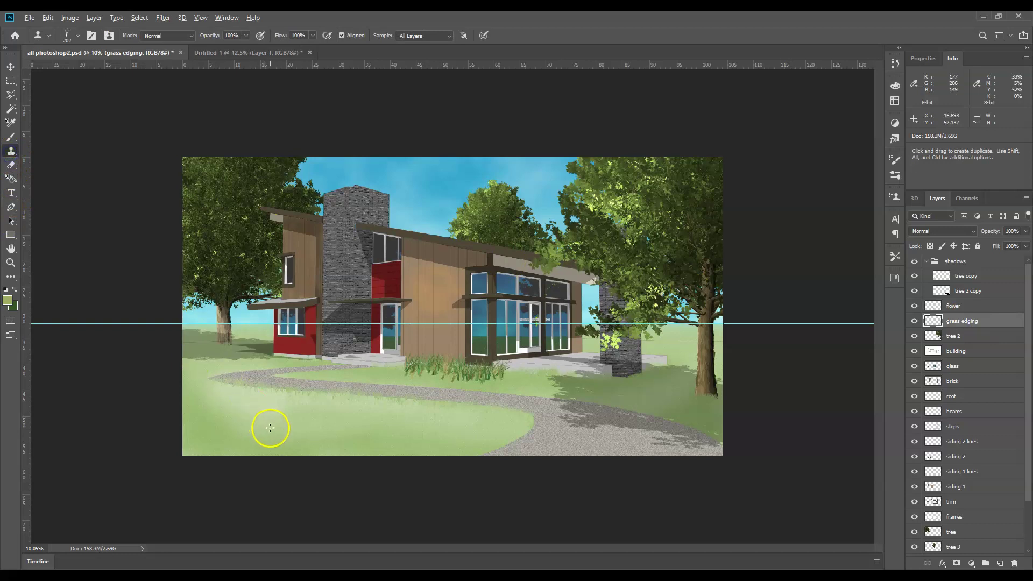
{"action": "left_click", "coordinate": [270, 428], "text": "alt"}
{"action": "left_click_drag", "start_coordinate": [406, 377], "coordinate": [414, 377]}
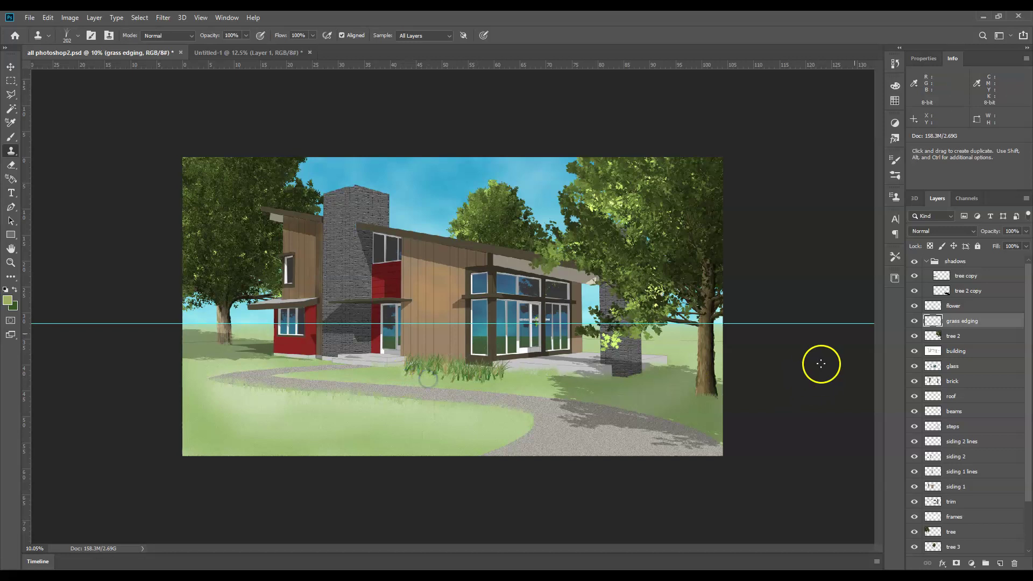
Add a layer above flower, clone lawn along the clump's base, and name it 'flower edging'.
{"action": "left_click", "coordinate": [1015, 307]}
{"action": "left_click", "coordinate": [1001, 563]}
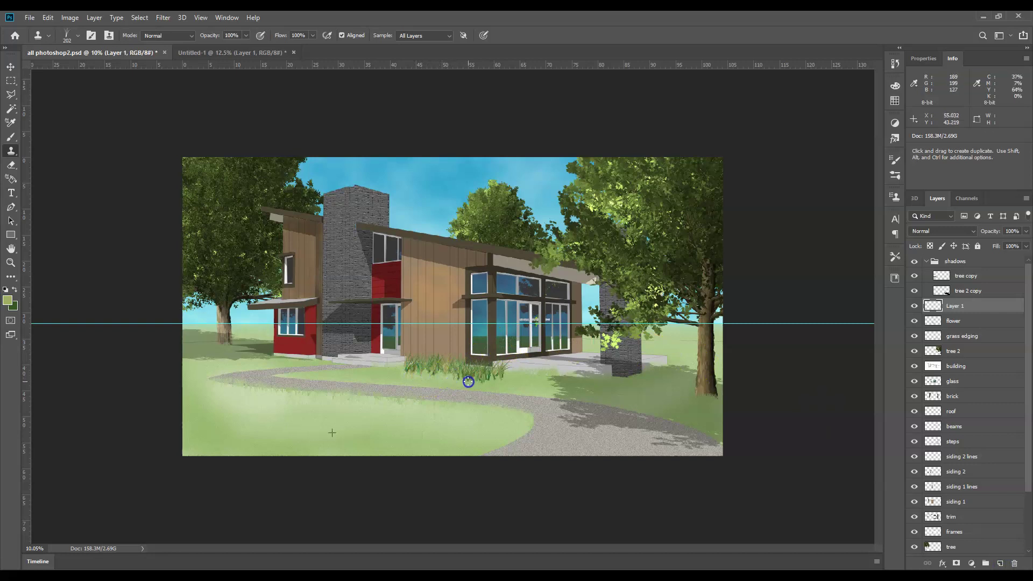
{"action": "mouse_move", "coordinate": [473, 378]}
{"action": "left_mouse_down"}
{"action": "mouse_move", "coordinate": [483, 382]}
{"action": "mouse_move", "coordinate": [412, 374]}
{"action": "mouse_move", "coordinate": [489, 374]}
{"action": "left_mouse_up"}
{"action": "left_click", "coordinate": [962, 307]}
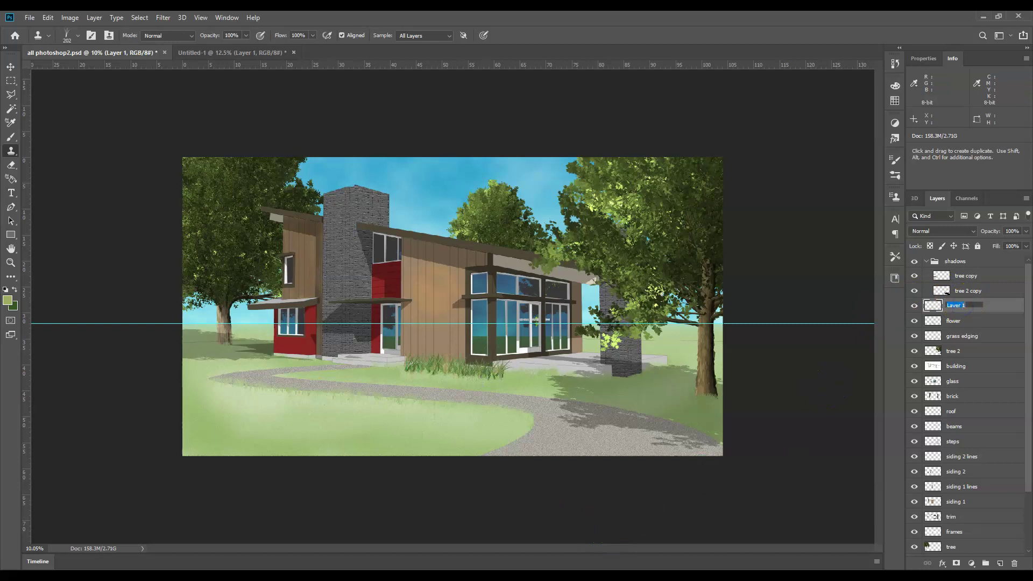
{"action": "type", "text": "flower edging"}
{"action": "key", "text": "Return"}
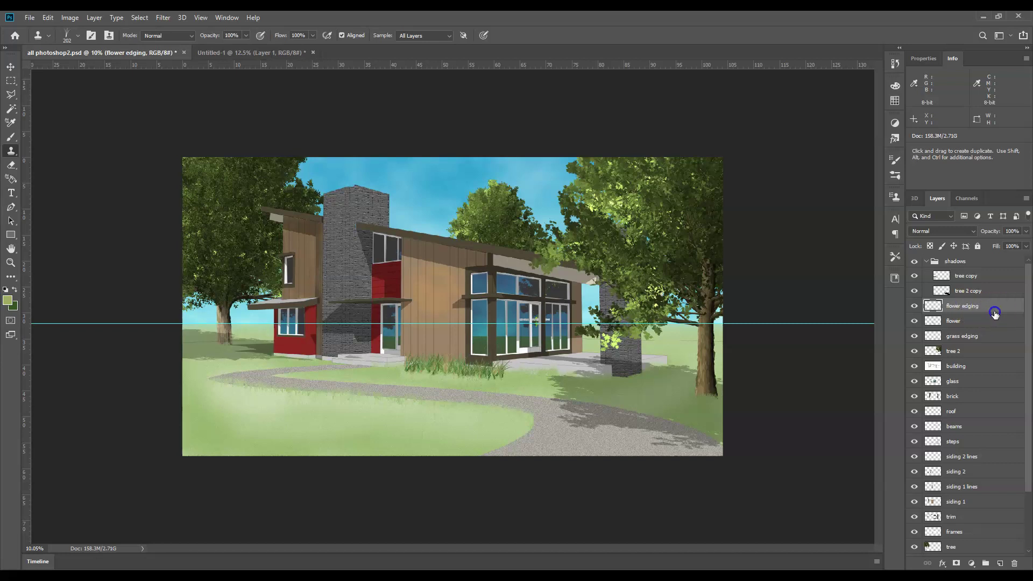
Add a new layer named 'flower 2' above the flower edging layer.
{"action": "left_click", "coordinate": [1000, 563]}
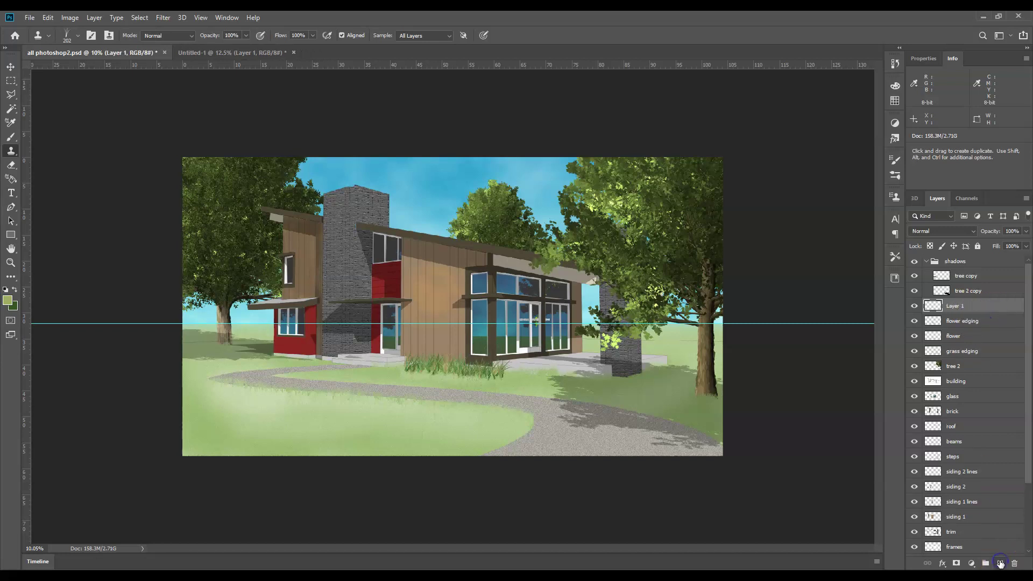
{"action": "double_click", "coordinate": [952, 311]}
{"action": "key", "text": "Return"}
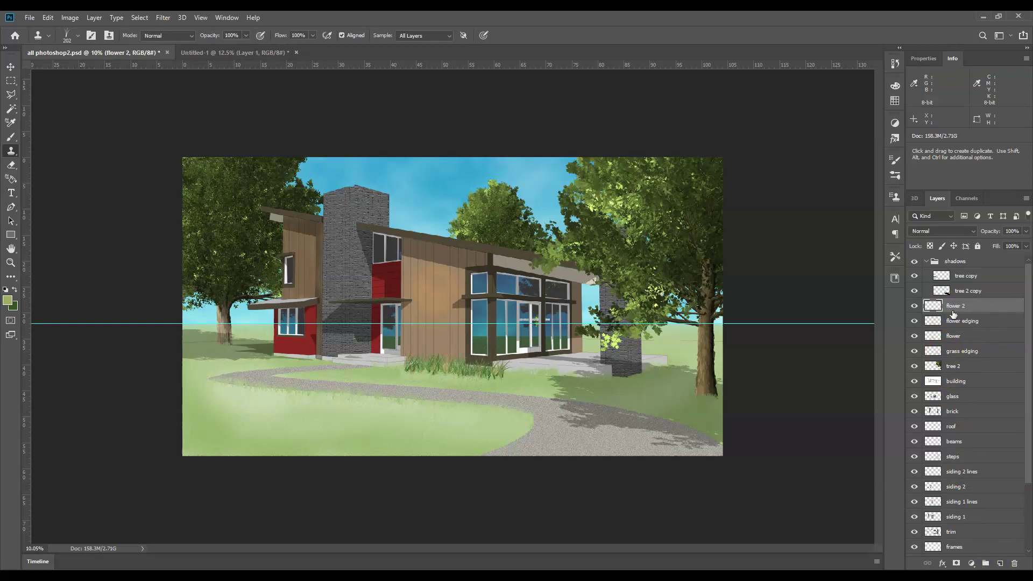
{"action": "left_click", "coordinate": [979, 304]}
{"action": "left_click_drag", "start_coordinate": [934, 324], "coordinate": [951, 325]}
Set the foreground colour to pink #ea89d0.
{"action": "left_click", "coordinate": [8, 301]}
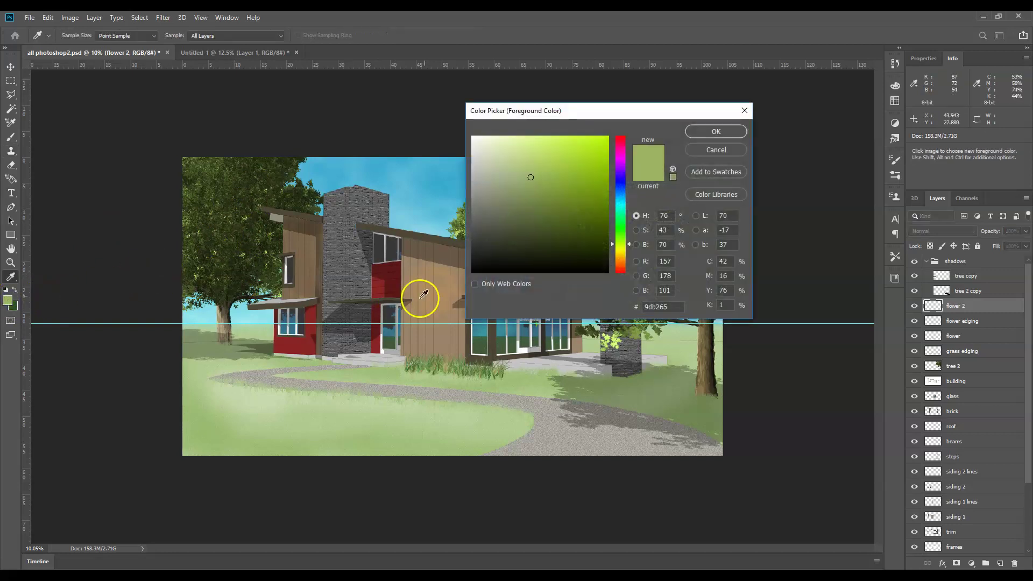
{"action": "left_click_drag", "start_coordinate": [619, 162], "coordinate": [621, 141]}
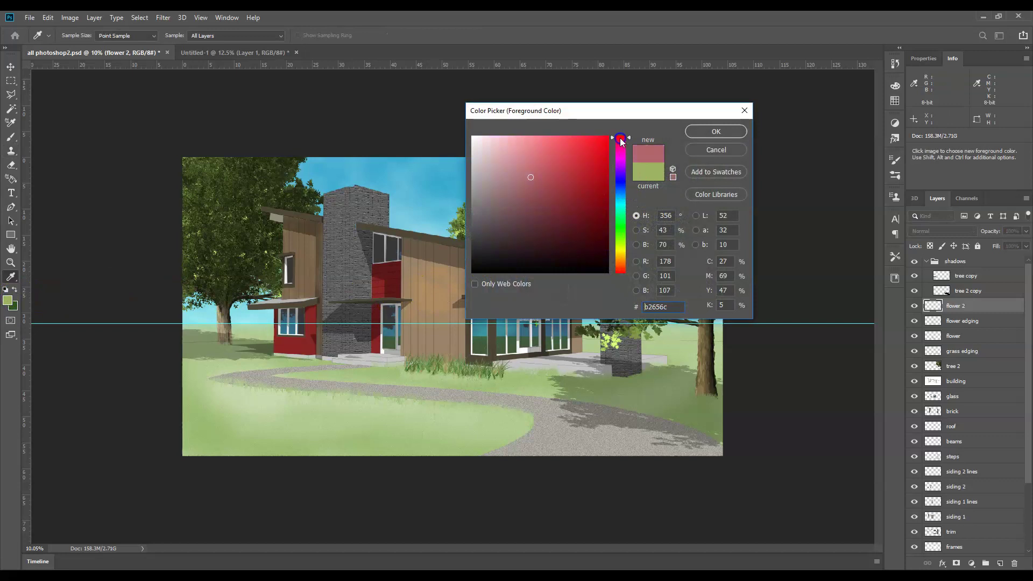
{"action": "left_click", "coordinate": [617, 152]}
{"action": "left_click", "coordinate": [527, 147]}
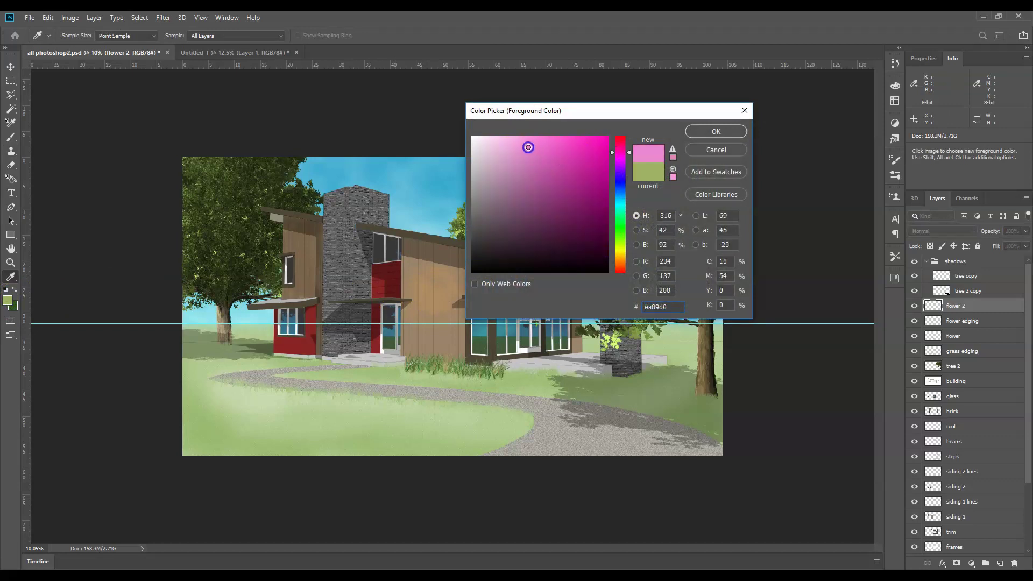
{"action": "left_click_drag", "start_coordinate": [528, 147], "coordinate": [518, 143]}
{"action": "left_click", "coordinate": [714, 131]}
{"action": "key", "text": "s"}
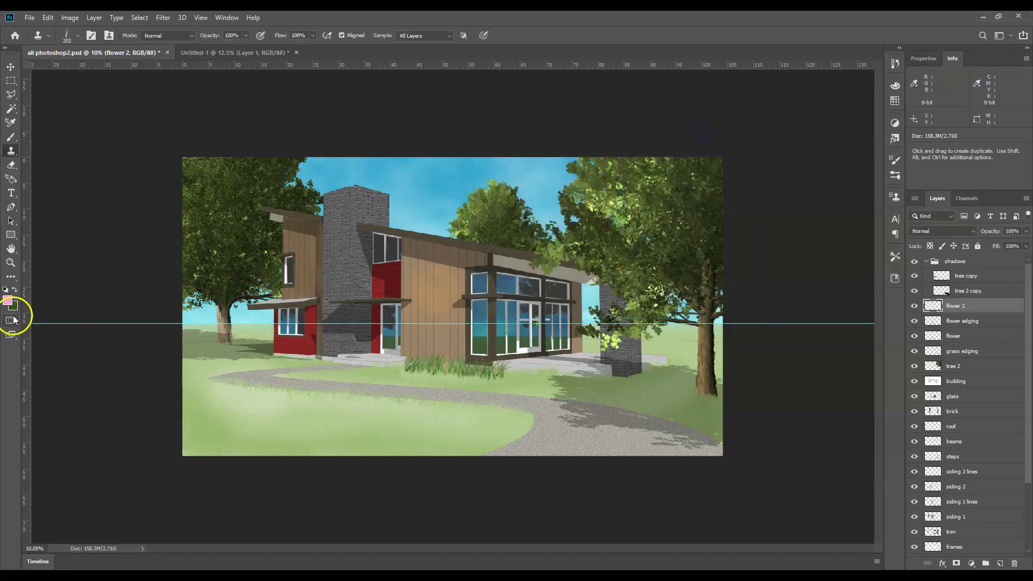
Set the background colour to light pink #f6d0ee.
{"action": "left_click", "coordinate": [13, 306]}
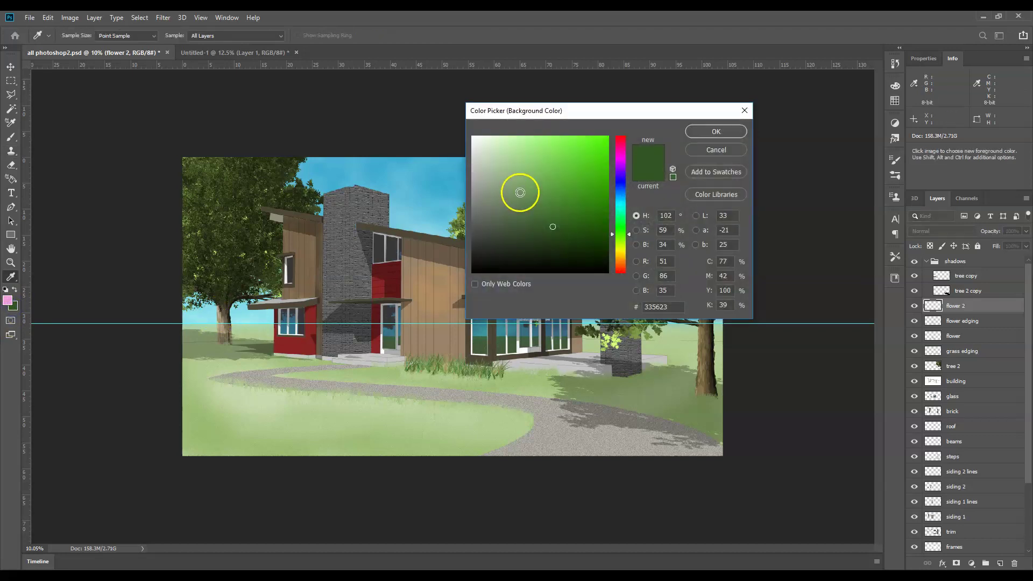
{"action": "left_click", "coordinate": [621, 156]}
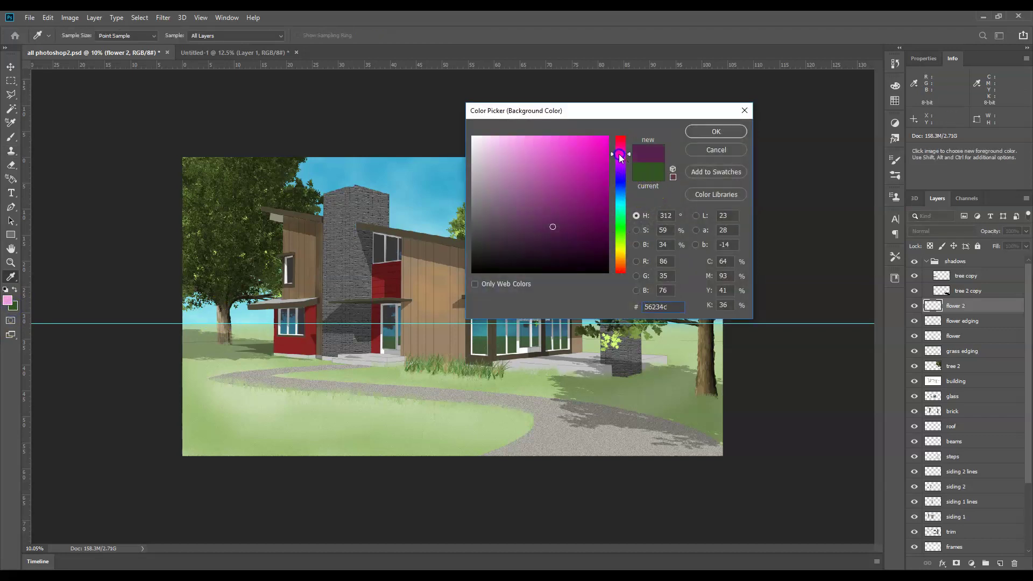
{"action": "left_click_drag", "start_coordinate": [498, 145], "coordinate": [492, 140]}
{"action": "left_click", "coordinate": [714, 133]}
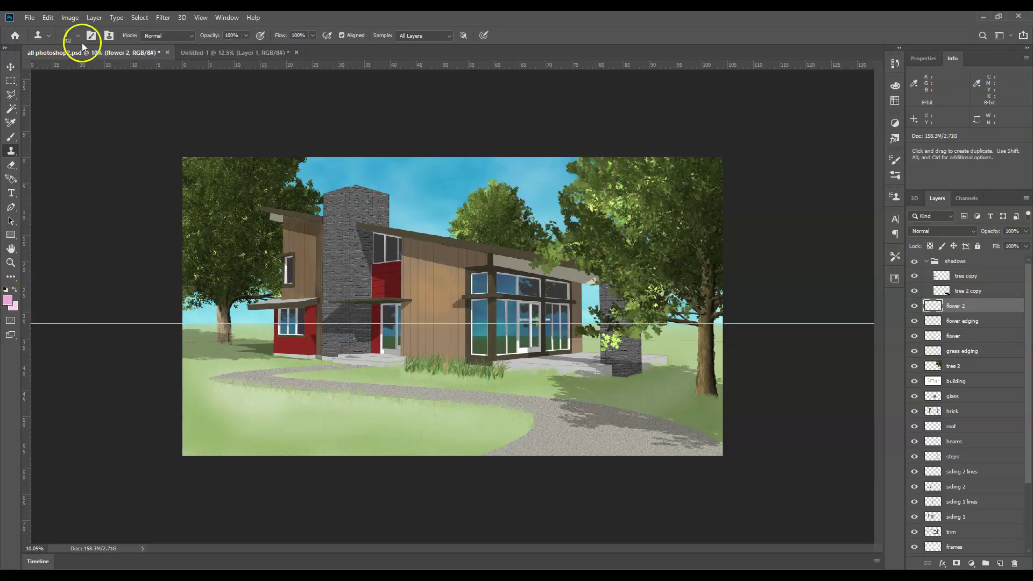
Choose the 74 px Scattered Maple Leaves brush tip and try a leafy stroke on the lawn.
{"action": "left_click", "coordinate": [78, 37]}
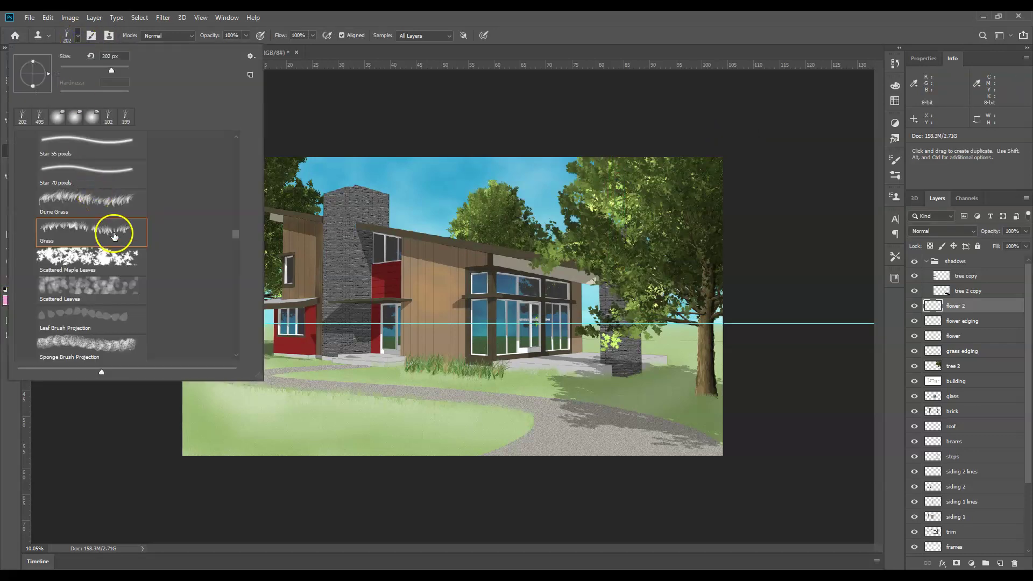
{"action": "scroll", "coordinate": [115, 234], "scroll_direction": "up", "scroll_amount": 2}
{"action": "scroll", "coordinate": [114, 236], "scroll_direction": "down", "scroll_amount": 5}
{"action": "scroll", "coordinate": [115, 237], "scroll_direction": "down", "scroll_amount": 8}
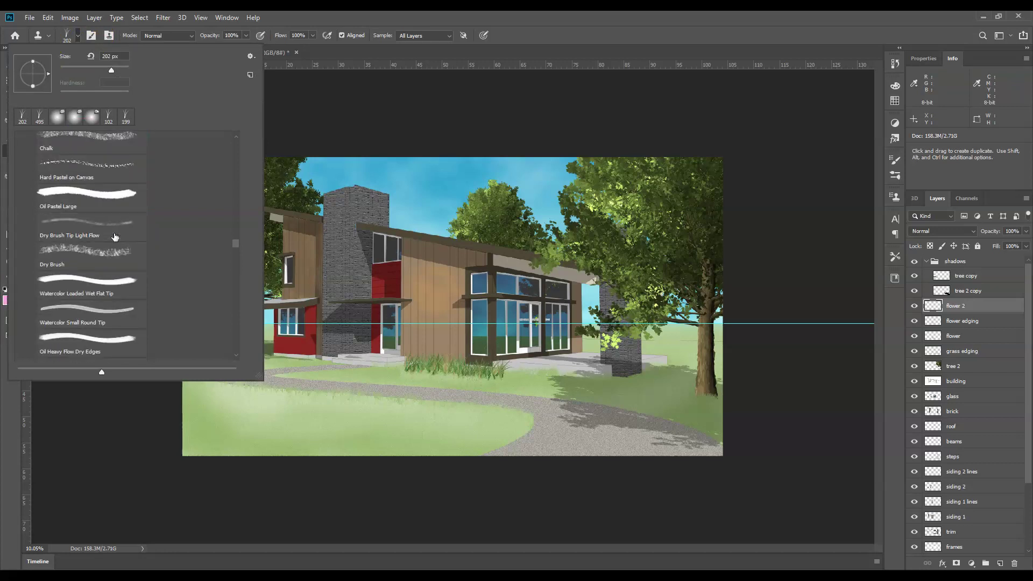
{"action": "scroll", "coordinate": [115, 237], "scroll_direction": "up", "scroll_amount": 10}
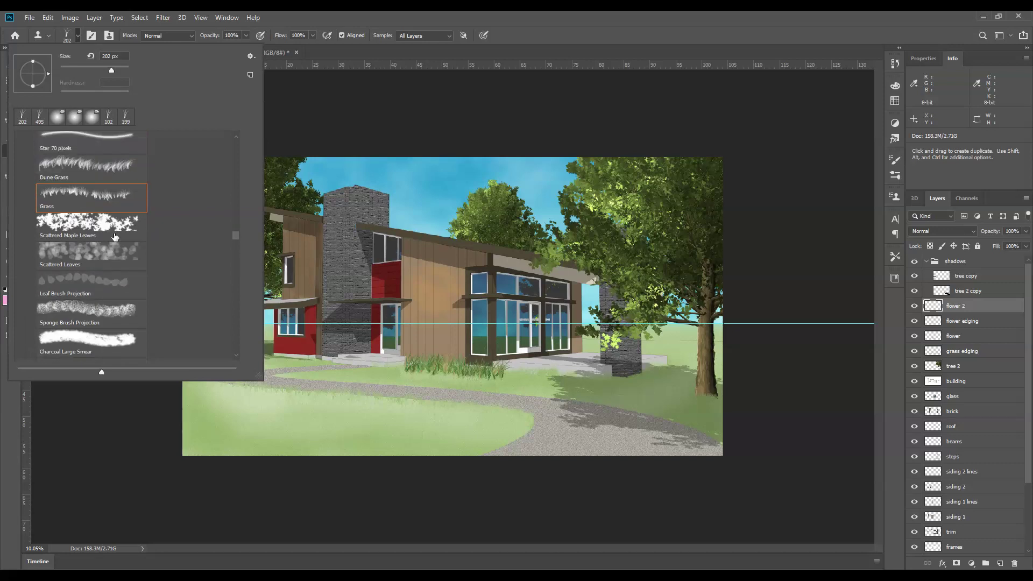
{"action": "left_click", "coordinate": [58, 228]}
{"action": "left_click", "coordinate": [68, 223]}
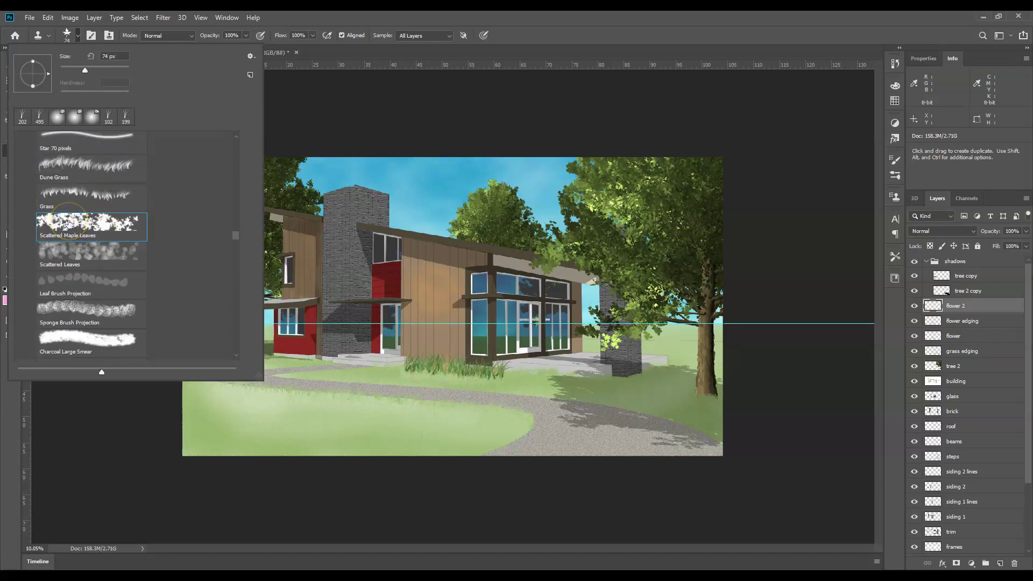
{"action": "left_click", "coordinate": [173, 212]}
{"action": "left_click", "coordinate": [338, 345]}
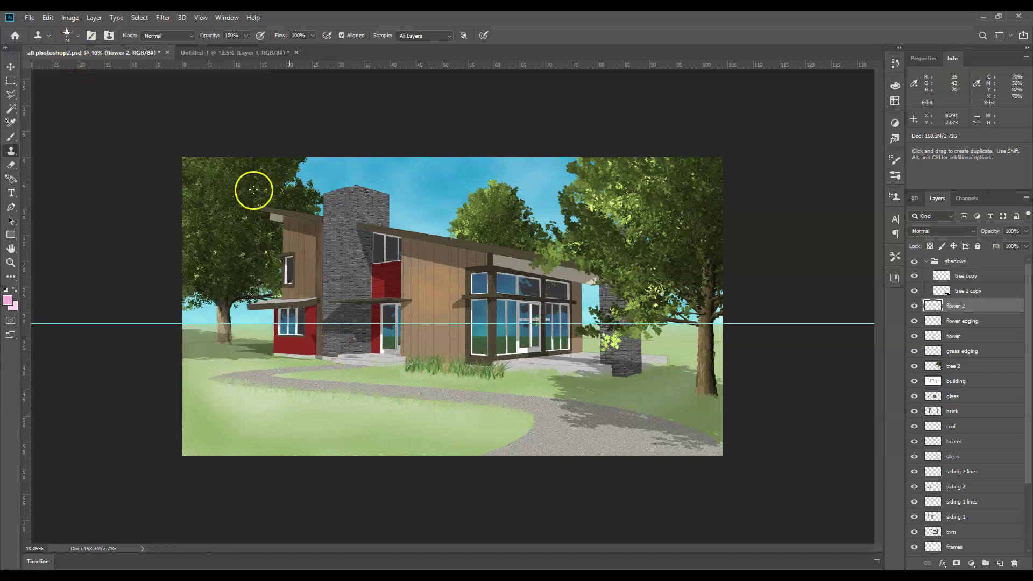
{"action": "left_click_drag", "start_coordinate": [429, 364], "coordinate": [489, 370]}
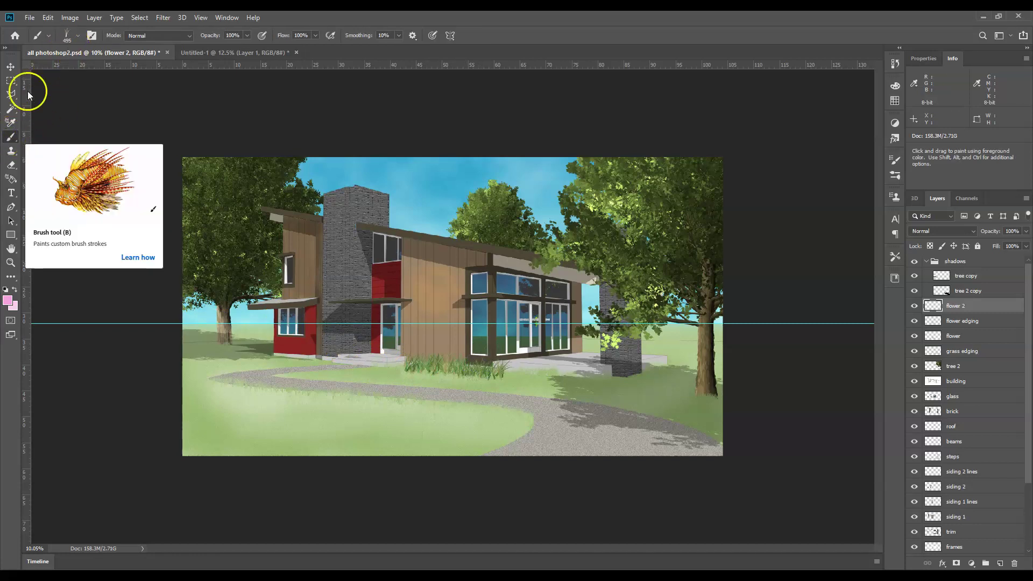
Reselect Scattered Maple Leaves, undo a trial pink stroke, and bring up the Brushes panel.
{"action": "left_click", "coordinate": [78, 36]}
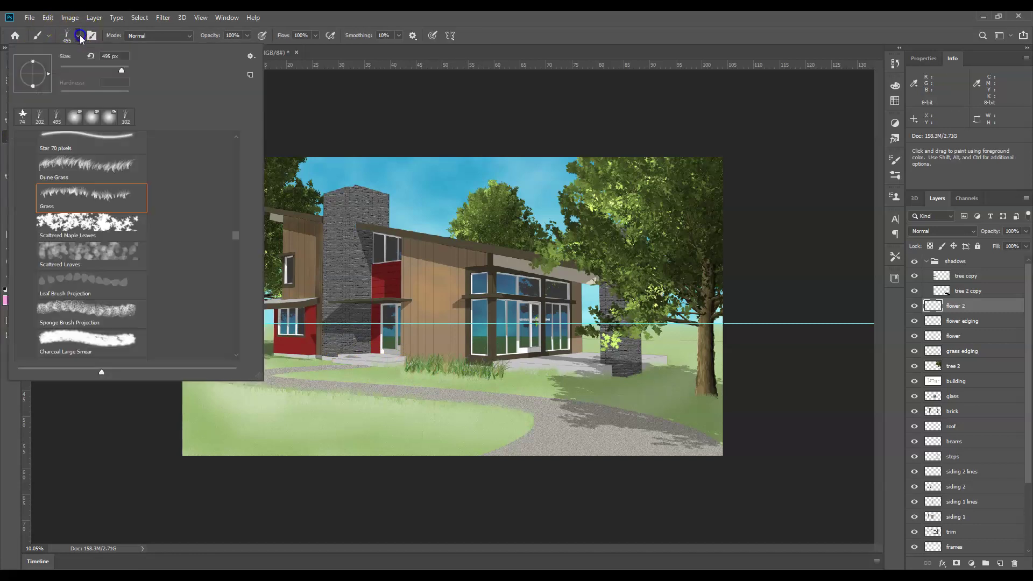
{"action": "left_click", "coordinate": [108, 229]}
{"action": "mouse_move", "coordinate": [421, 369]}
{"action": "left_mouse_down"}
{"action": "mouse_move", "coordinate": [419, 357]}
{"action": "mouse_move", "coordinate": [483, 369]}
{"action": "mouse_move", "coordinate": [440, 361]}
{"action": "left_mouse_up"}
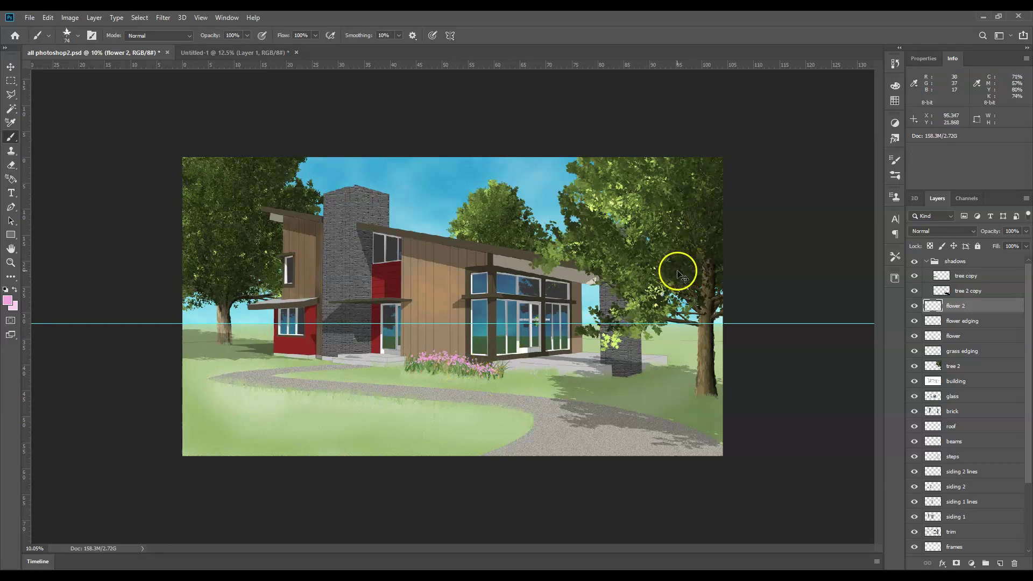
{"action": "key", "text": "ctrl+z"}
{"action": "key", "text": "ctrl+z"}
{"action": "key", "text": "ctrl+z"}
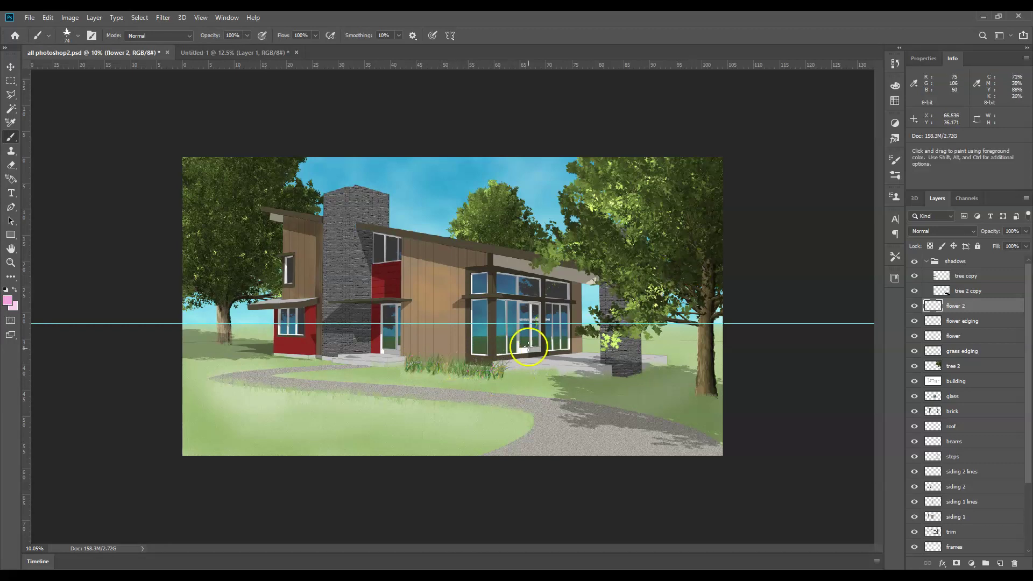
{"action": "left_click", "coordinate": [899, 176]}
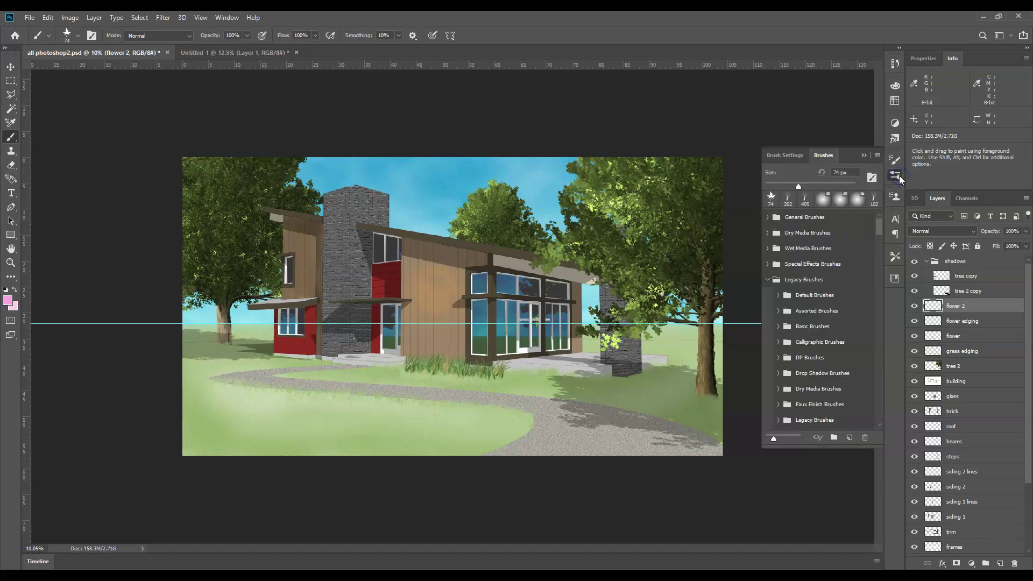
Raise Scatter to 1000%, dab pink flowers into the front bed, then lower Scatter to 887%.
{"action": "left_click", "coordinate": [897, 163]}
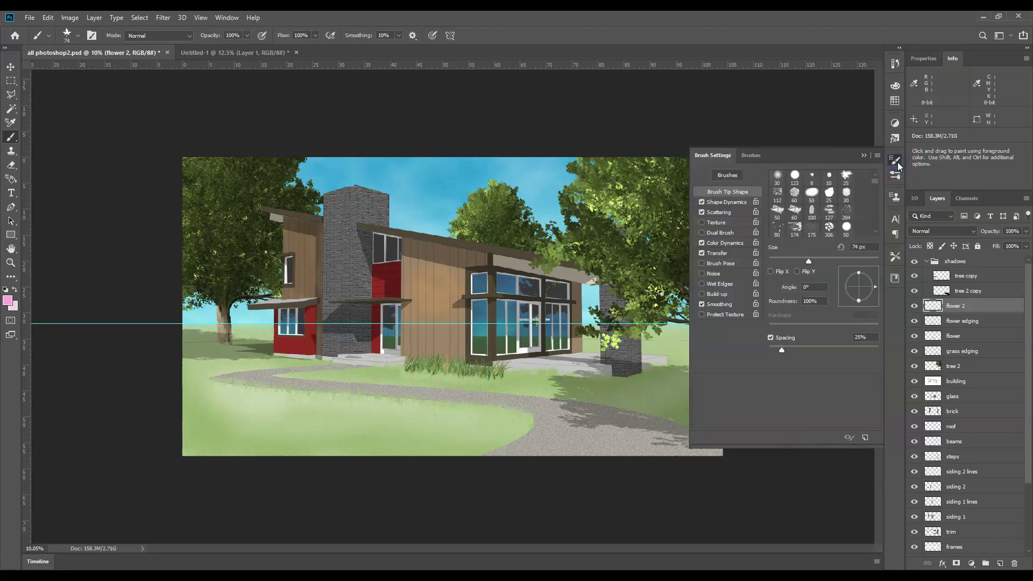
{"action": "left_click", "coordinate": [731, 211]}
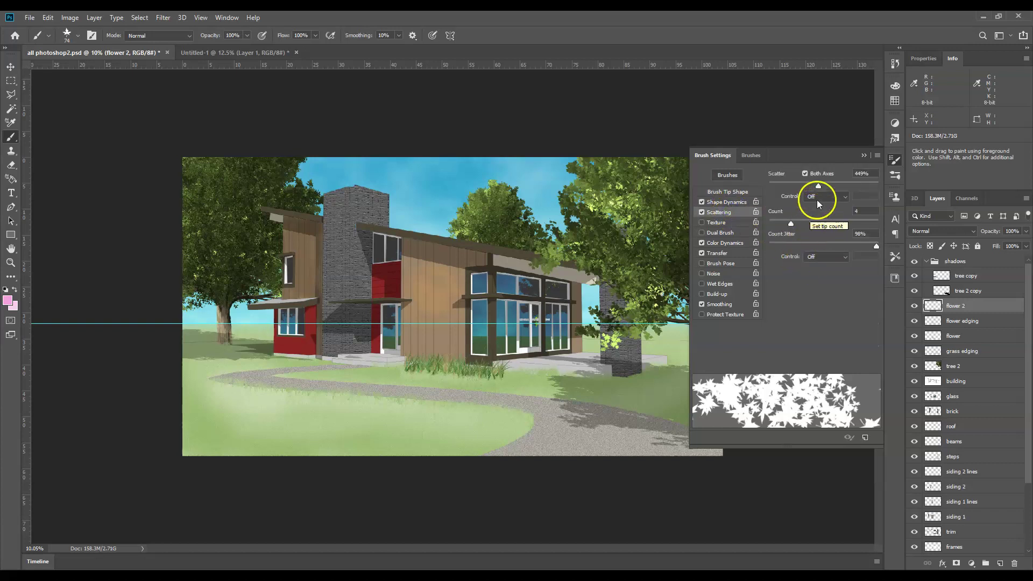
{"action": "left_click_drag", "start_coordinate": [819, 186], "coordinate": [895, 194]}
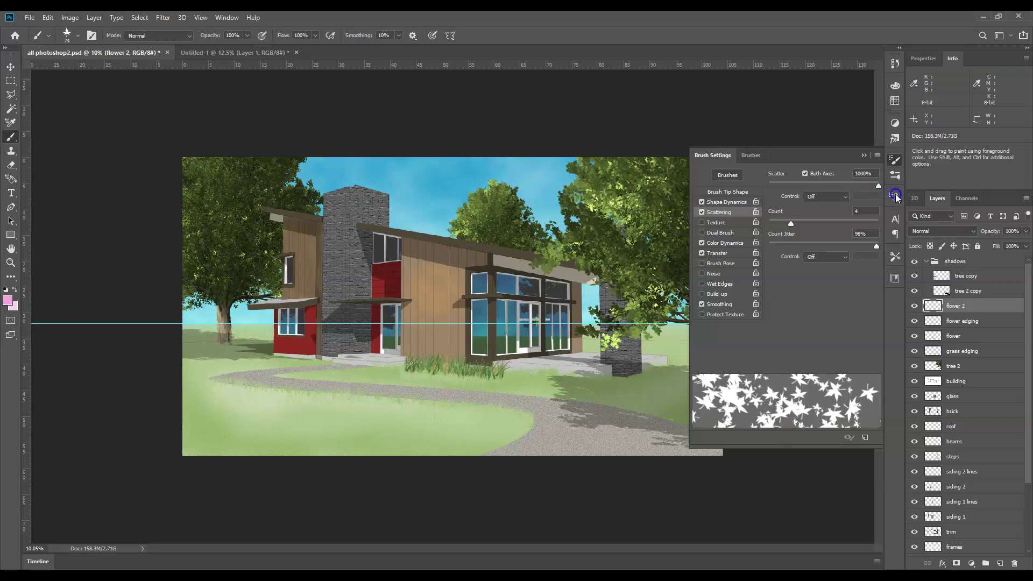
{"action": "left_click_drag", "start_coordinate": [450, 357], "coordinate": [483, 370]}
{"action": "left_click_drag", "start_coordinate": [876, 185], "coordinate": [867, 189]}
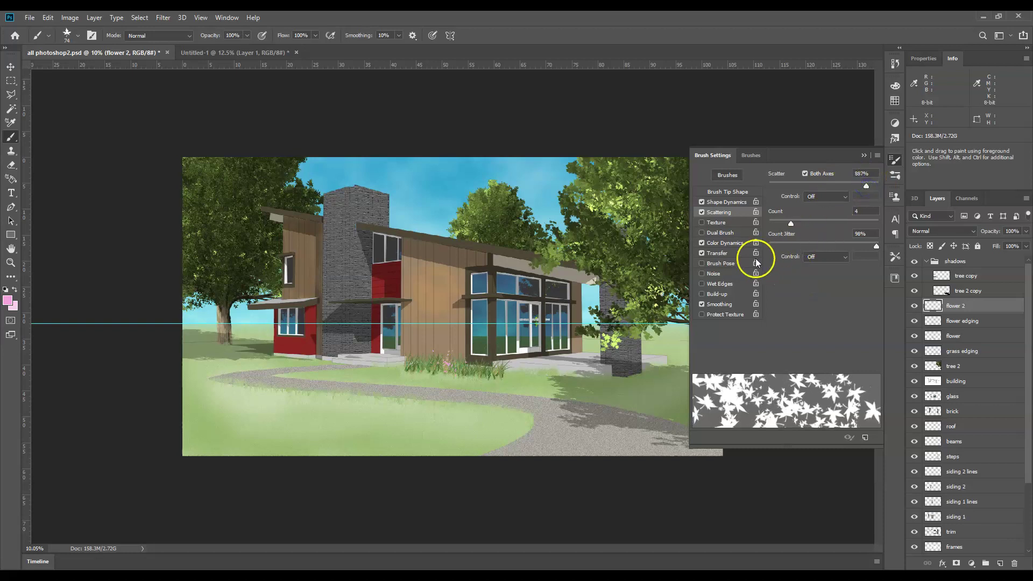
Give the leaf brush 92% foreground/background colour jitter and paint mixed pink blossoms along the bed.
{"action": "left_click", "coordinate": [728, 245]}
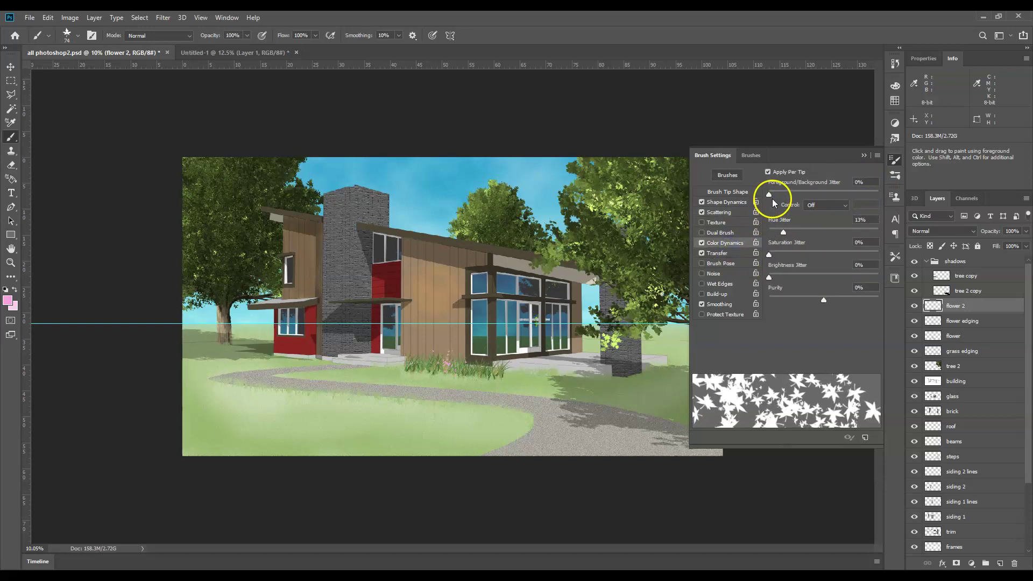
{"action": "left_click_drag", "start_coordinate": [772, 200], "coordinate": [816, 194]}
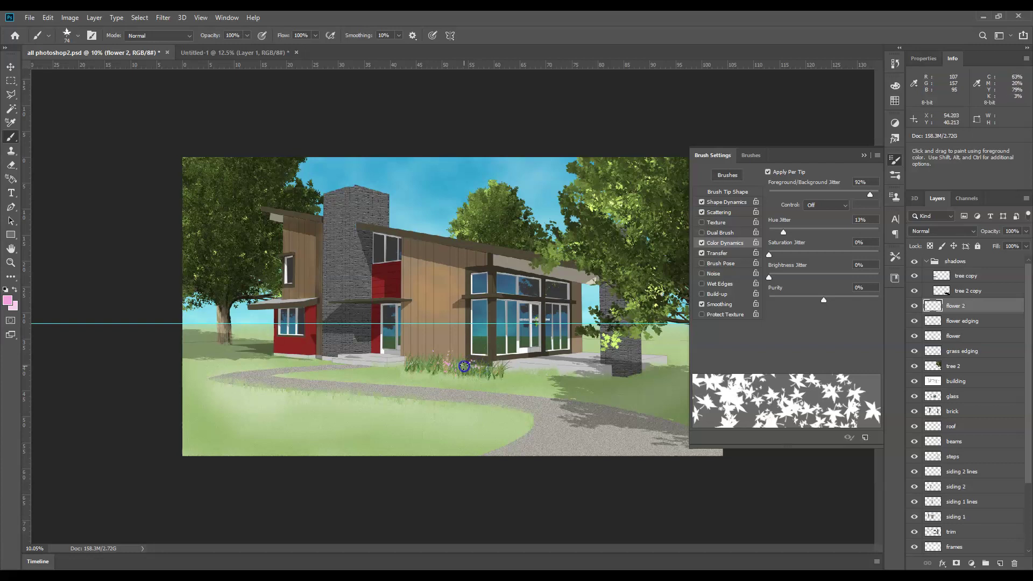
{"action": "left_click_drag", "start_coordinate": [421, 363], "coordinate": [438, 358]}
Set the foreground colour to a bright yellow.
{"action": "left_click", "coordinate": [8, 301]}
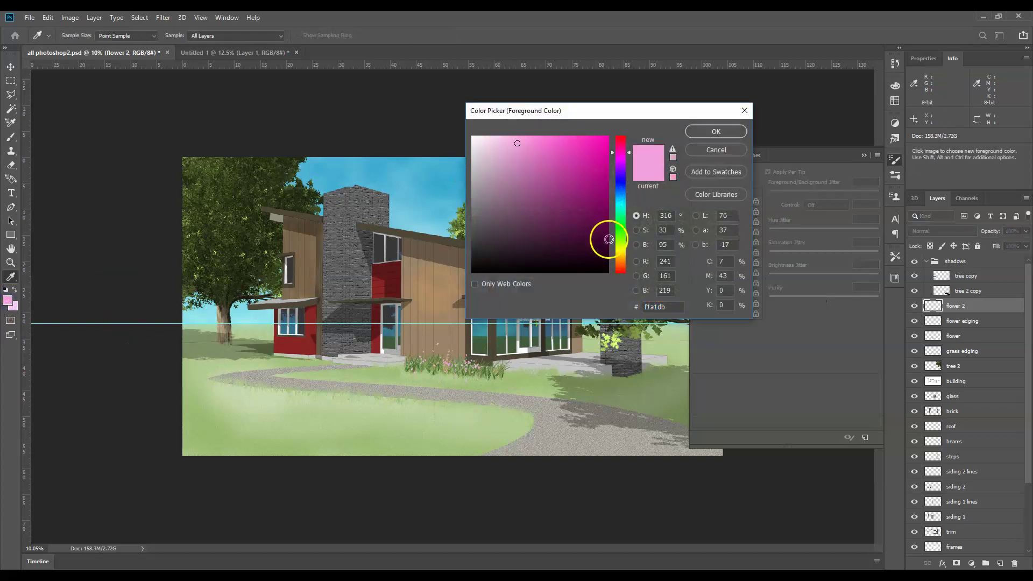
{"action": "left_click", "coordinate": [620, 249]}
{"action": "left_click_drag", "start_coordinate": [544, 153], "coordinate": [591, 149]}
{"action": "left_click", "coordinate": [701, 131]}
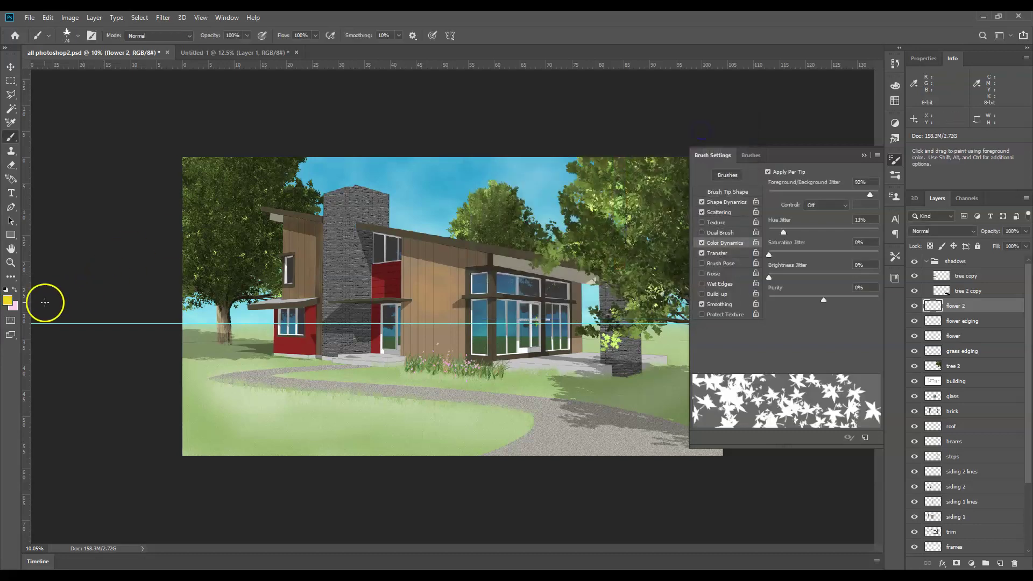
Set the background colour to pale yellow f4f5b5 and paint yellow blossoms into the flower bed.
{"action": "left_click", "coordinate": [12, 306]}
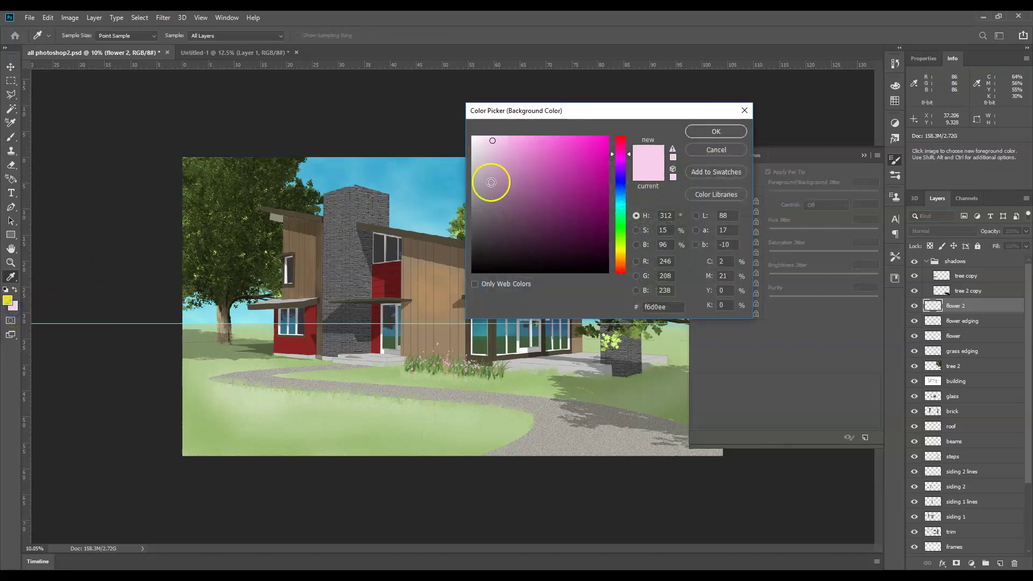
{"action": "left_click", "coordinate": [625, 250]}
{"action": "left_click_drag", "start_coordinate": [520, 156], "coordinate": [507, 141]}
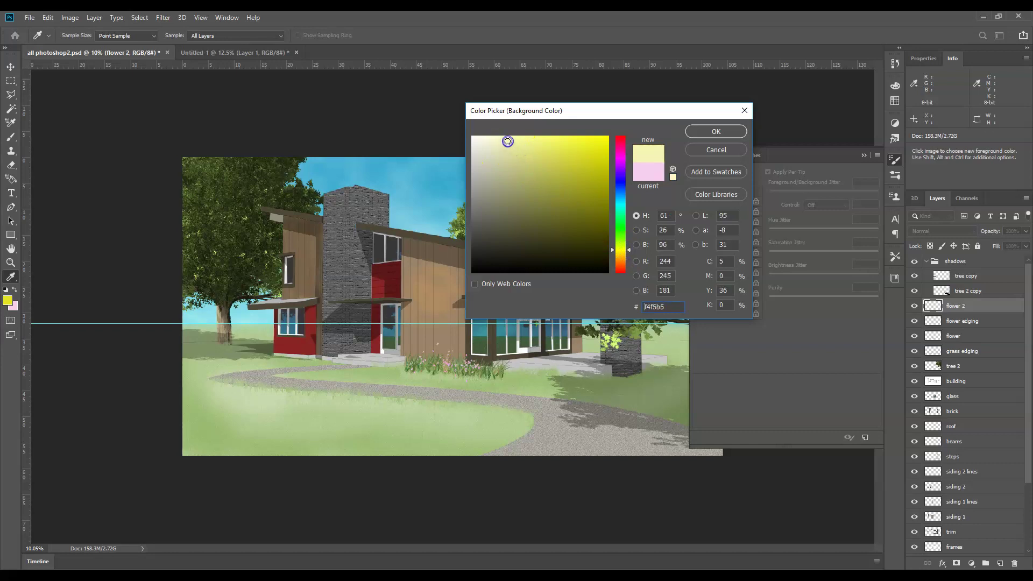
{"action": "left_click", "coordinate": [706, 134]}
{"action": "mouse_move", "coordinate": [434, 364]}
{"action": "left_mouse_down"}
{"action": "mouse_move", "coordinate": [478, 364]}
{"action": "mouse_move", "coordinate": [433, 362]}
{"action": "left_mouse_up"}
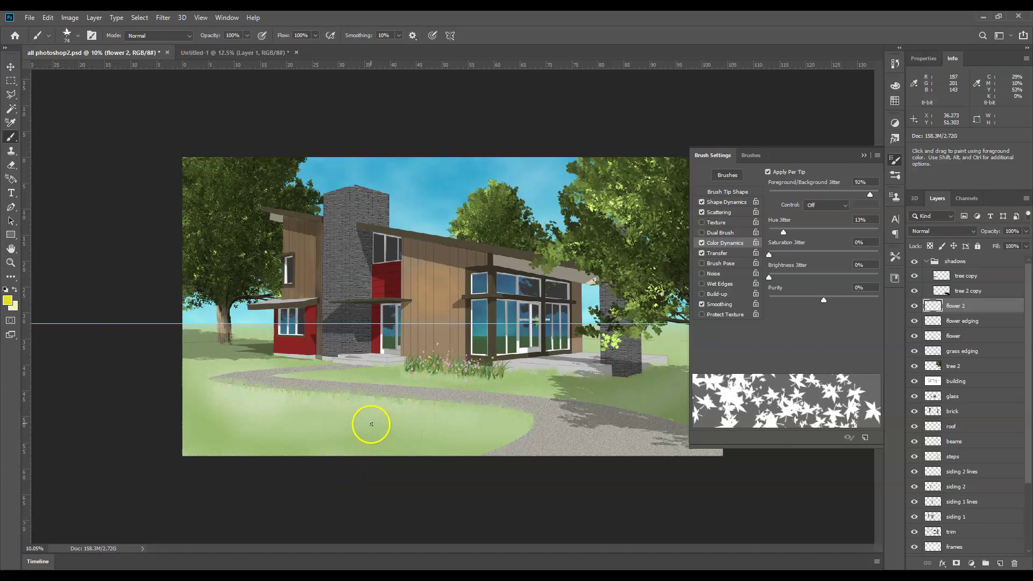
Collapse the brush settings and add a new layer named 'leaf' above flower 2.
{"action": "left_click", "coordinate": [863, 156]}
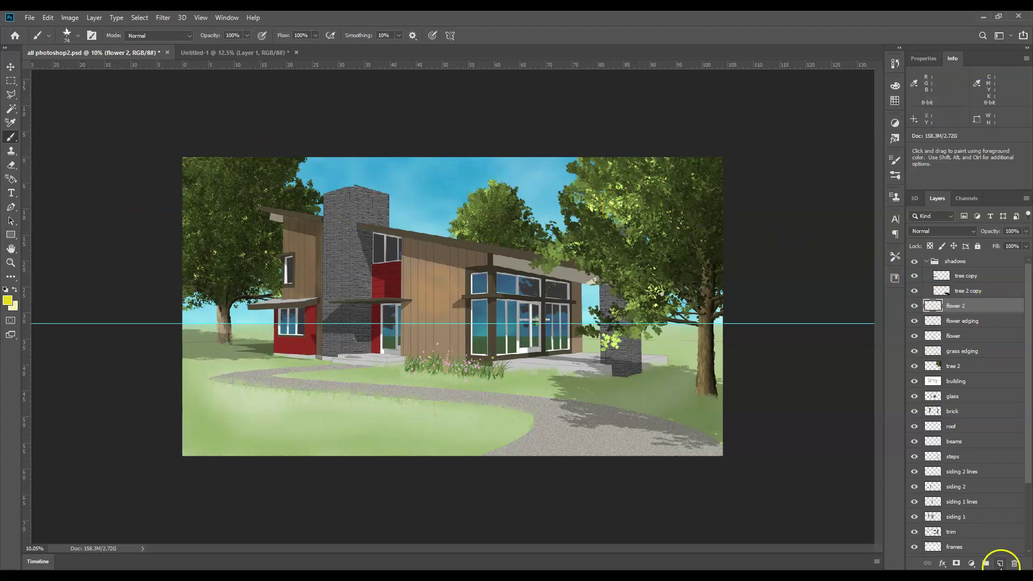
{"action": "left_click", "coordinate": [1000, 563]}
{"action": "double_click", "coordinate": [955, 305]}
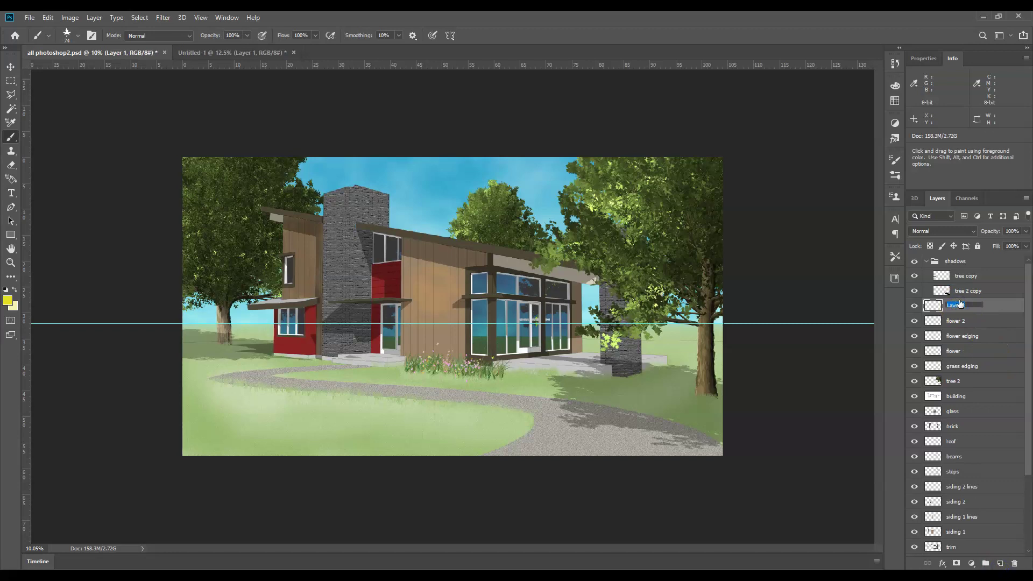
{"action": "type", "text": "leaf"}
{"action": "key", "text": "Return"}
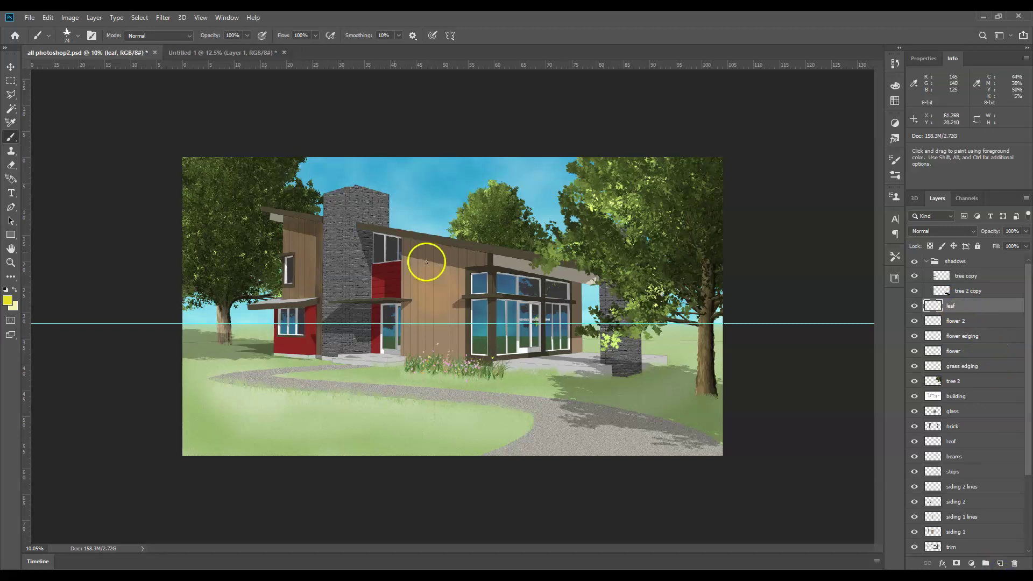
With the Eyedropper, swap colours and sample a dark green and a light yellow-green from the trees.
{"action": "left_click", "coordinate": [11, 278]}
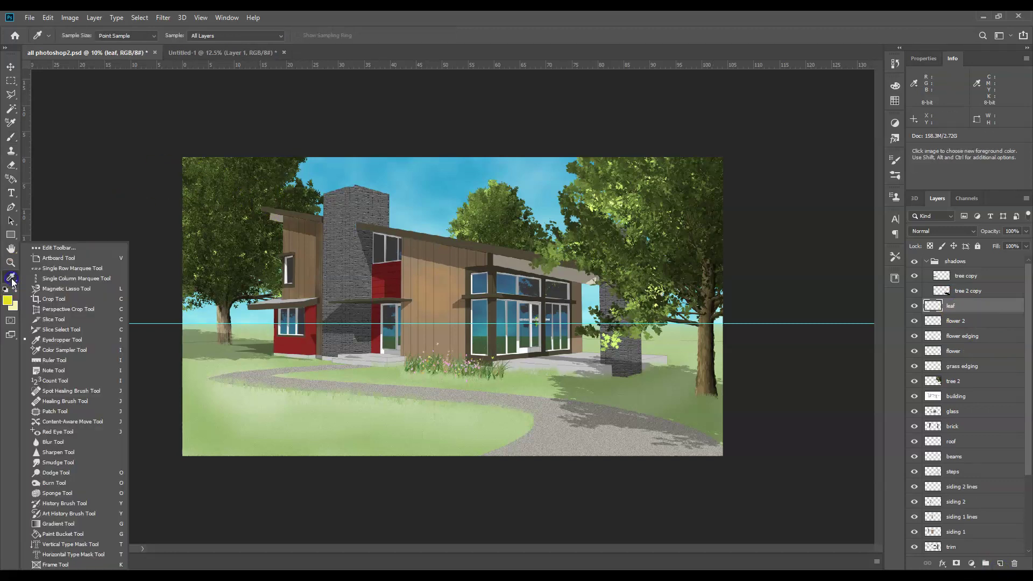
{"action": "left_click", "coordinate": [13, 282]}
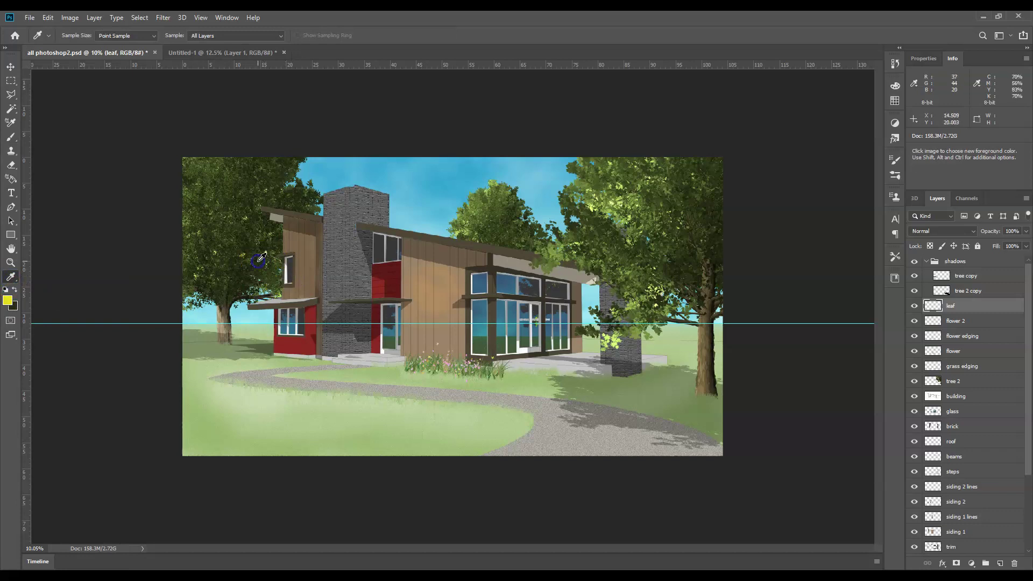
{"action": "left_click", "coordinate": [14, 289]}
{"action": "left_click", "coordinate": [202, 167], "text": "alt"}
{"action": "left_click", "coordinate": [622, 196], "text": "alt"}
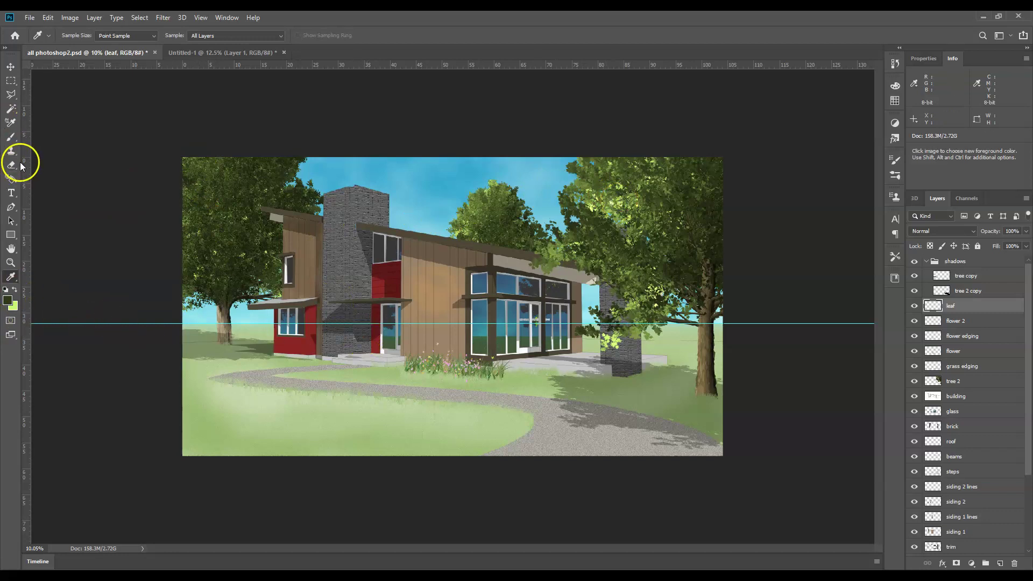
Switch to the Brush tool with the Scattered Maple Leaves preset at 91 px.
{"action": "left_click", "coordinate": [12, 139]}
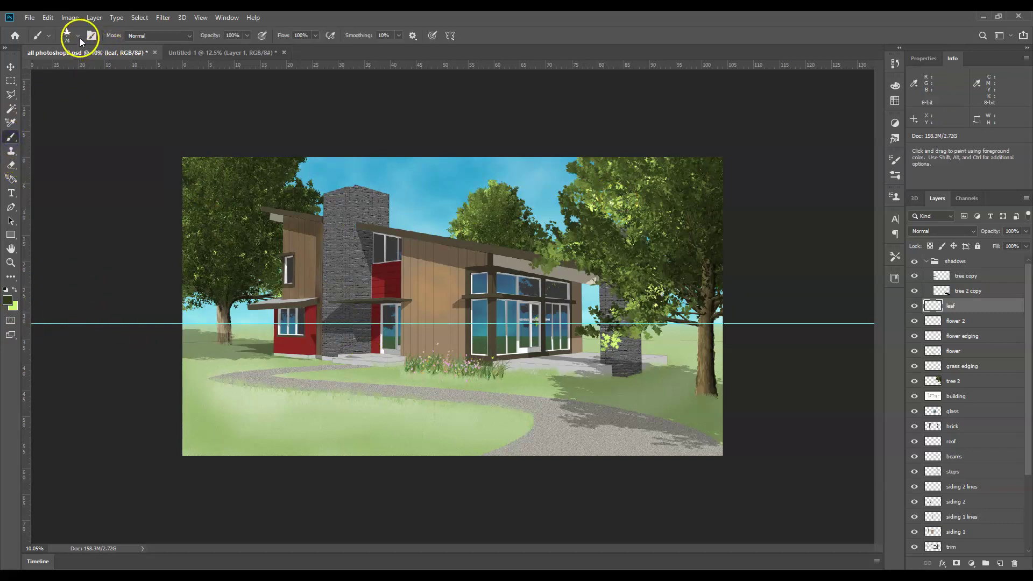
{"action": "left_click", "coordinate": [78, 36]}
{"action": "left_click_drag", "start_coordinate": [85, 70], "coordinate": [92, 74]}
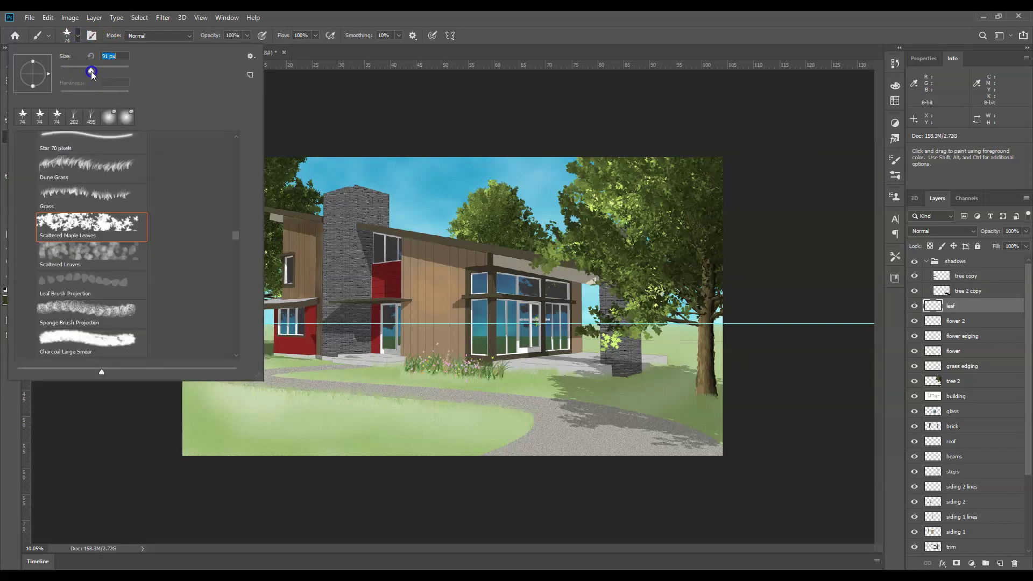
{"action": "left_click", "coordinate": [295, 48]}
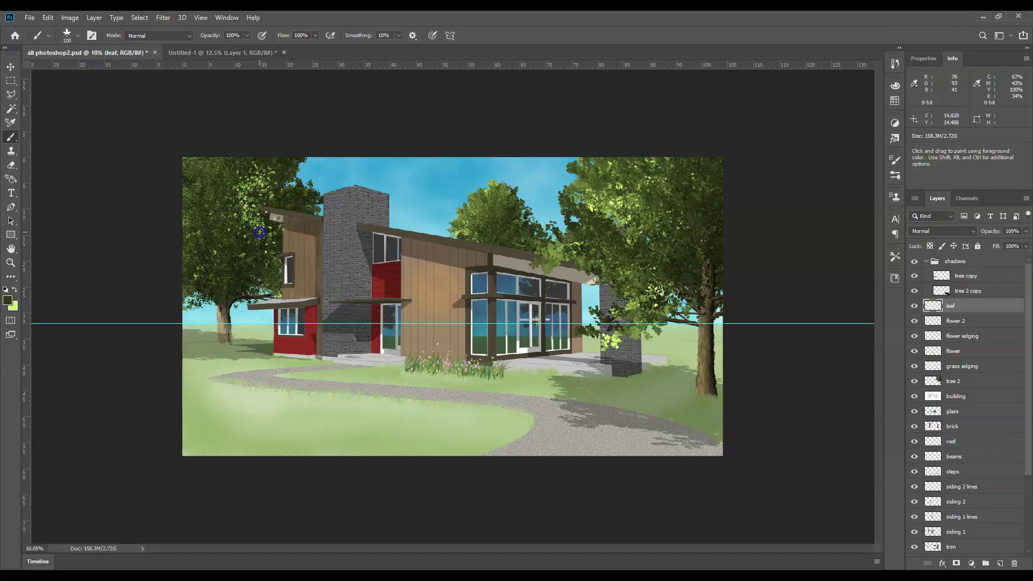
Paint brighter leaves into the upper-left tree canopy and across the right tree's top.
{"action": "mouse_move", "coordinate": [260, 233]}
{"action": "left_mouse_down"}
{"action": "mouse_move", "coordinate": [270, 182]}
{"action": "mouse_move", "coordinate": [288, 189]}
{"action": "mouse_move", "coordinate": [270, 169]}
{"action": "mouse_move", "coordinate": [249, 168]}
{"action": "left_mouse_up"}
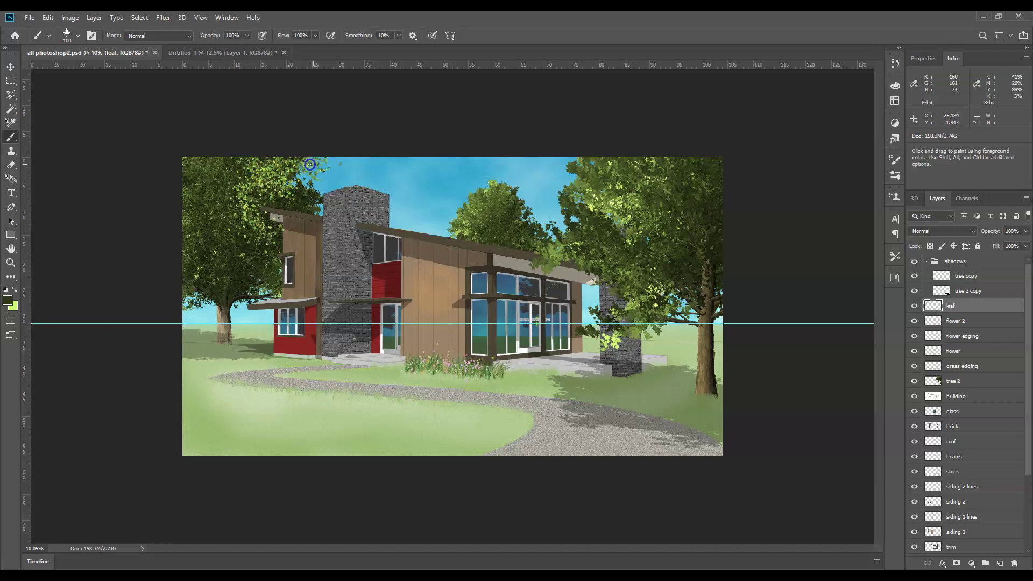
{"action": "left_click_drag", "start_coordinate": [317, 163], "coordinate": [315, 164]}
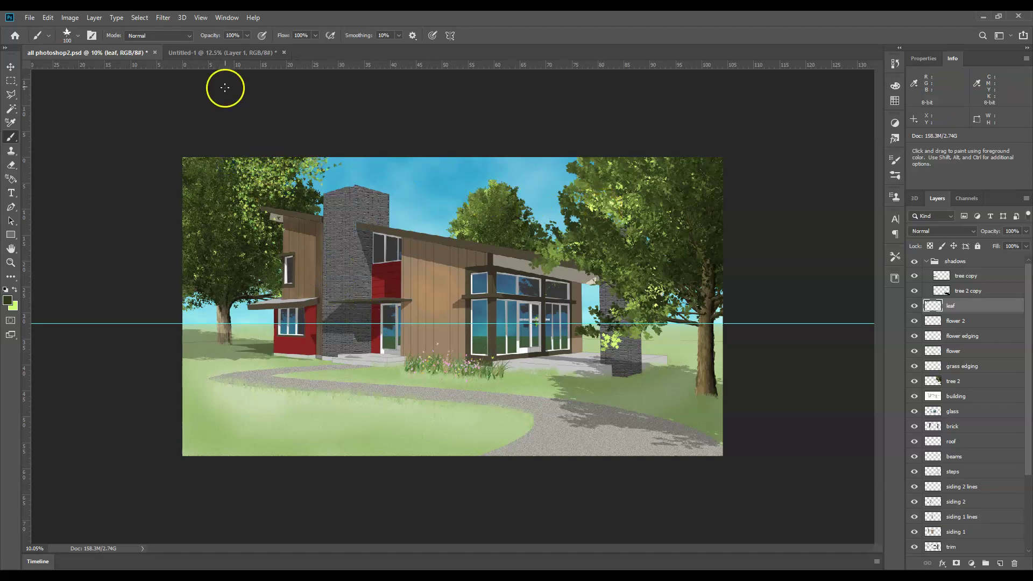
{"action": "left_click", "coordinate": [222, 198]}
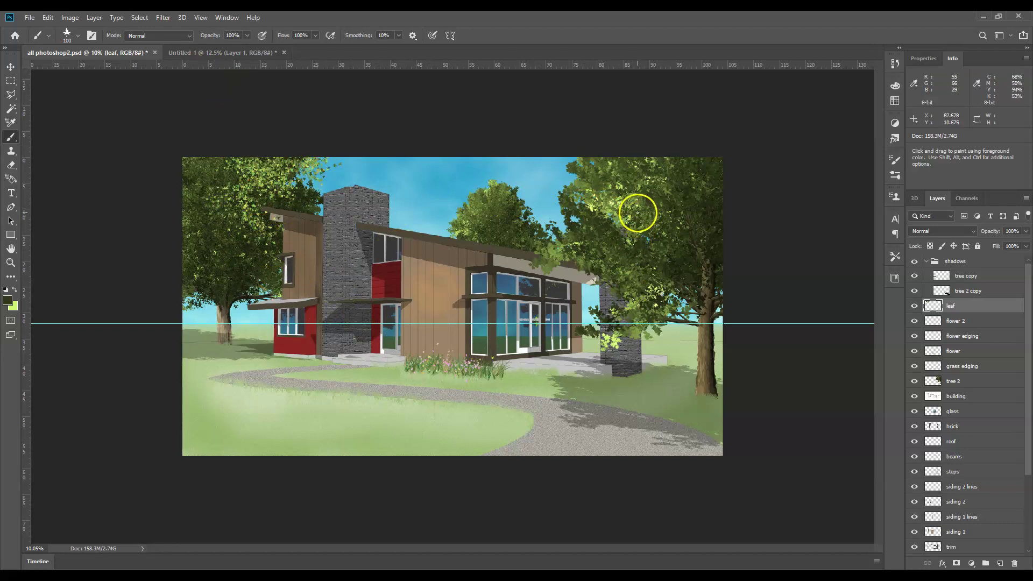
{"action": "left_click", "coordinate": [590, 176]}
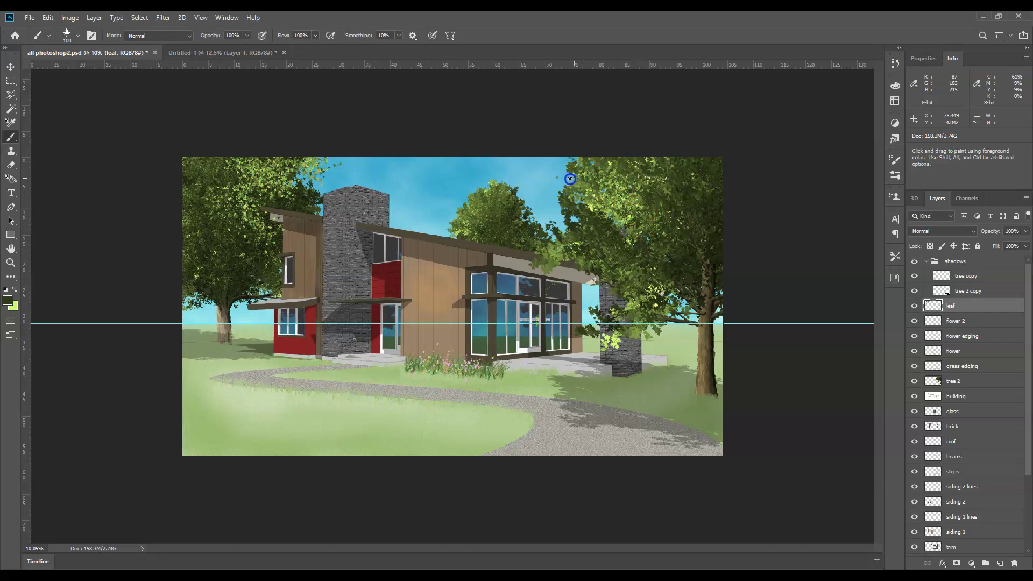
{"action": "left_click_drag", "start_coordinate": [579, 177], "coordinate": [661, 177]}
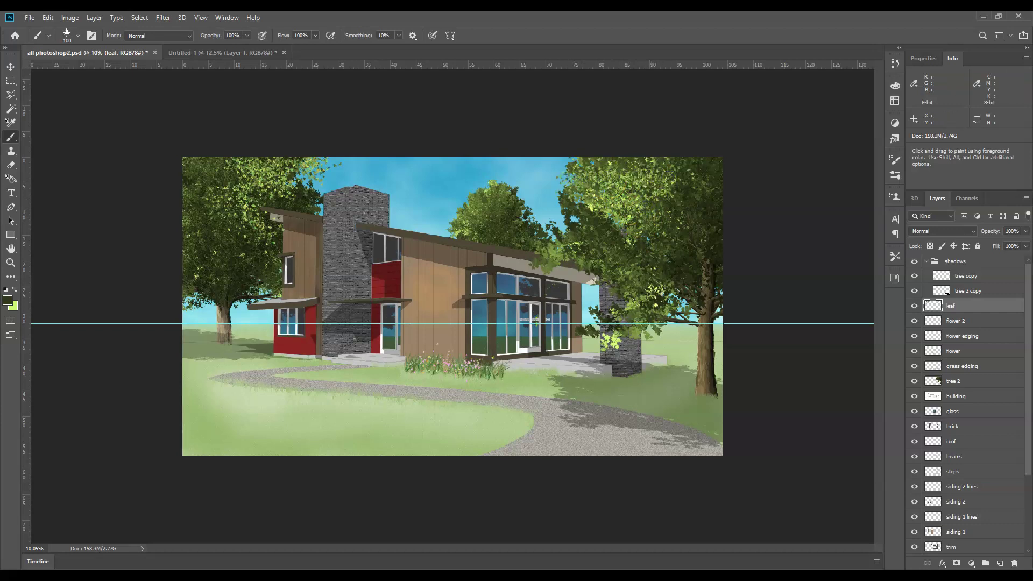
Enlarge the brush to 158 px and paint lighter leaves across the right tree's canopy.
{"action": "left_click", "coordinate": [79, 33]}
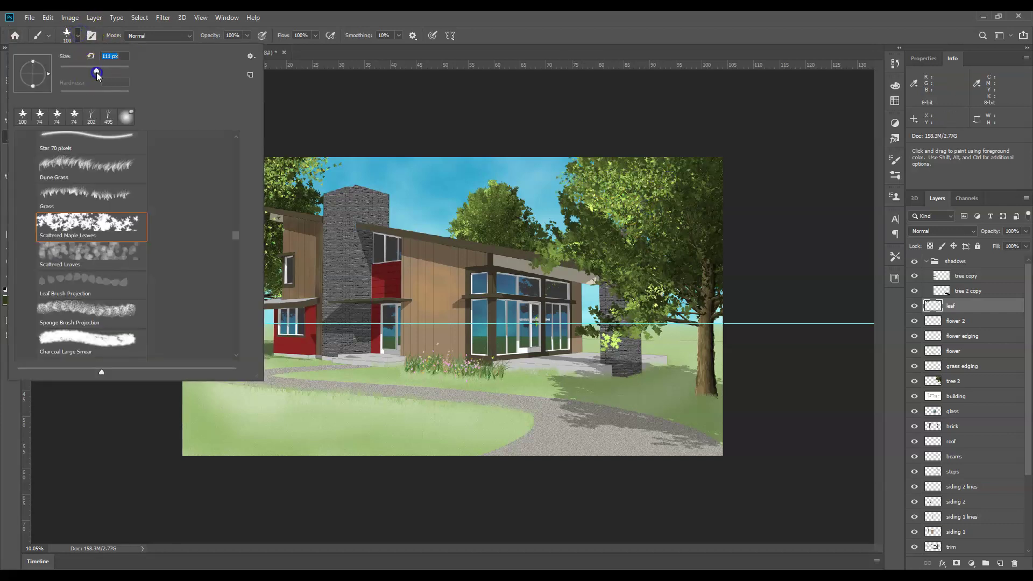
{"action": "left_click_drag", "start_coordinate": [96, 72], "coordinate": [104, 72]}
{"action": "left_click", "coordinate": [664, 206]}
{"action": "mouse_move", "coordinate": [637, 175]}
{"action": "left_mouse_down"}
{"action": "mouse_move", "coordinate": [612, 191]}
{"action": "mouse_move", "coordinate": [654, 175]}
{"action": "mouse_move", "coordinate": [701, 176]}
{"action": "left_mouse_up"}
{"action": "left_click", "coordinate": [673, 216]}
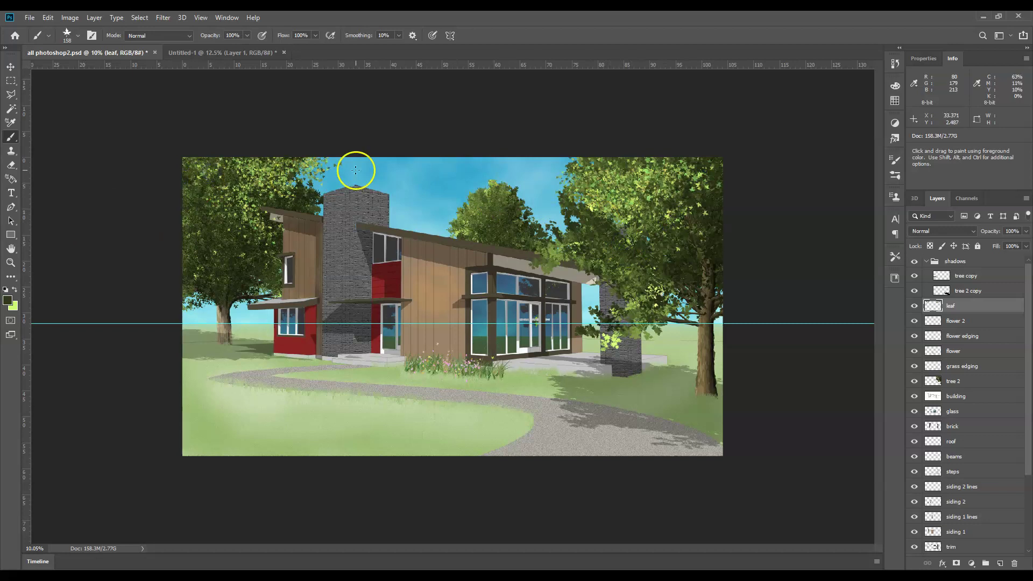
Apply a Levels adjustment to the leaf layer with black input 0 and midtone 0.64.
{"action": "left_click", "coordinate": [70, 18]}
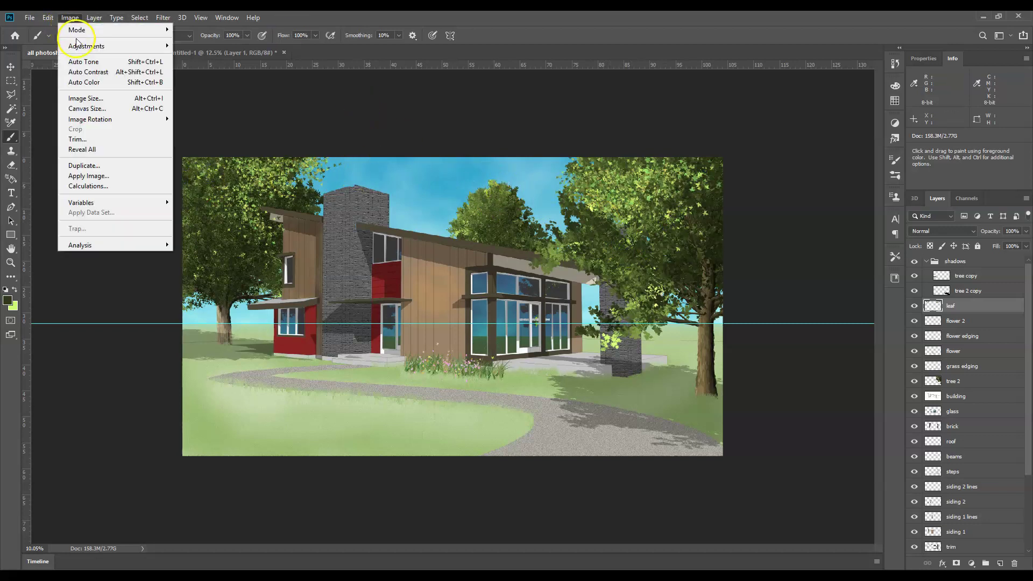
{"action": "mouse_move", "coordinate": [77, 48]}
{"action": "left_click", "coordinate": [239, 56]}
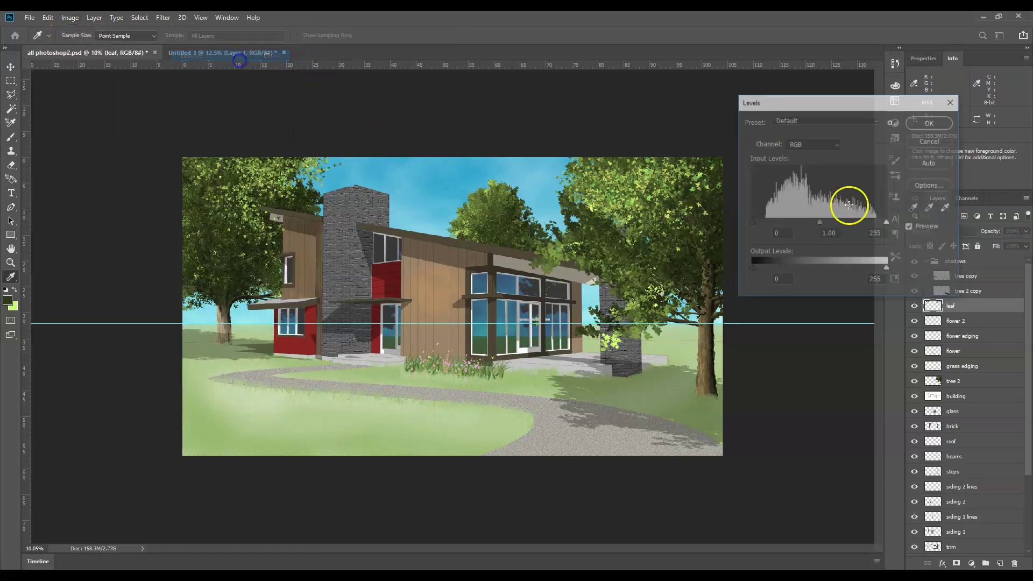
{"action": "left_click_drag", "start_coordinate": [760, 225], "coordinate": [851, 228]}
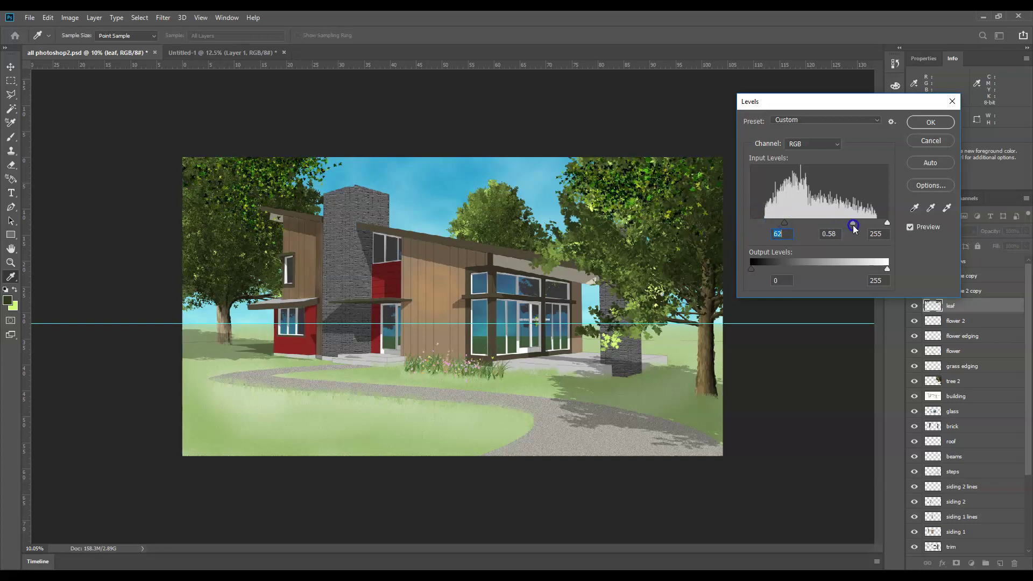
{"action": "left_click_drag", "start_coordinate": [784, 225], "coordinate": [749, 227]}
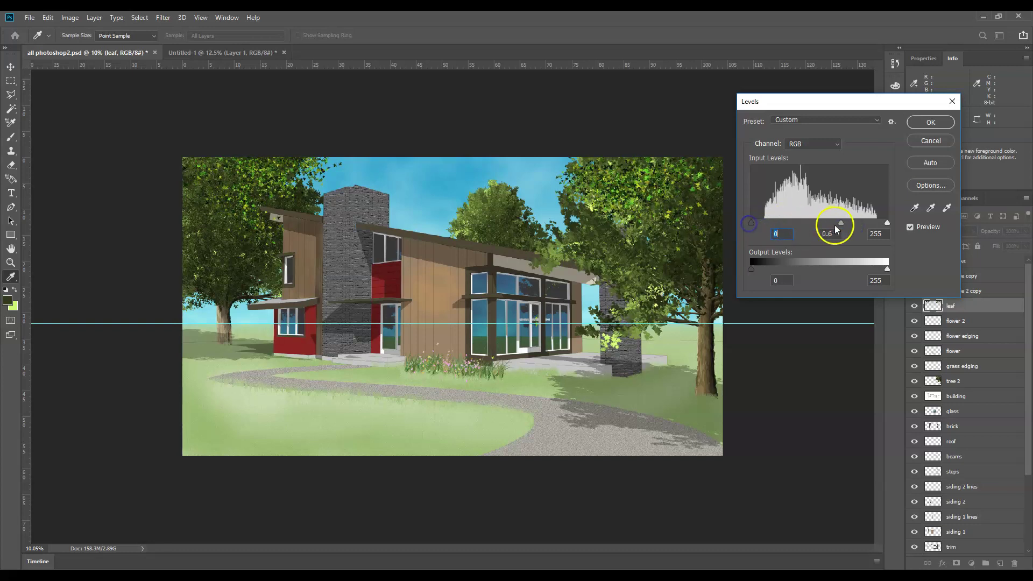
{"action": "left_click_drag", "start_coordinate": [836, 229], "coordinate": [837, 224]}
{"action": "left_click", "coordinate": [919, 123]}
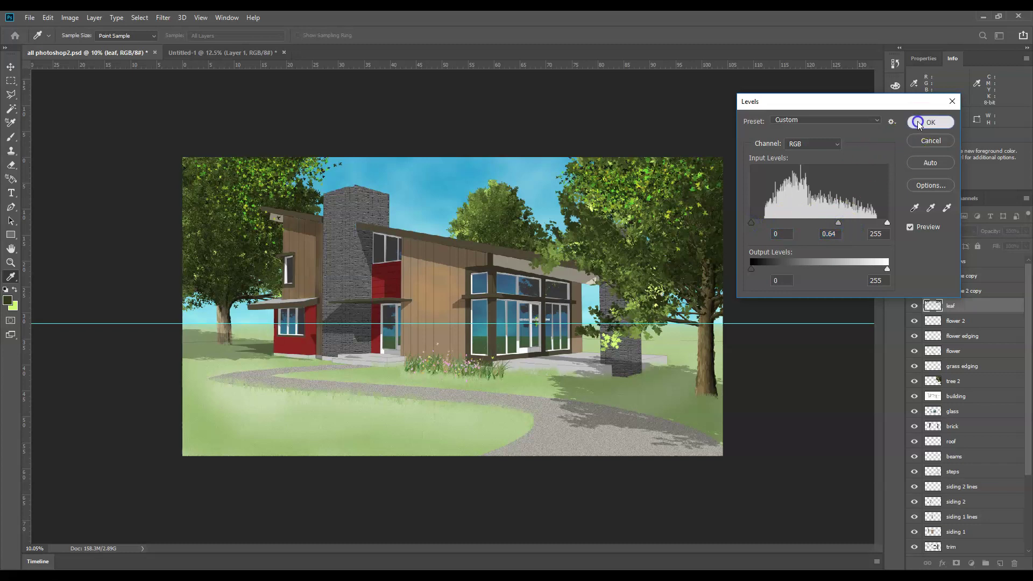
Undo the stray leaf dabs painted over the sky and roof.
{"action": "key", "text": "b"}
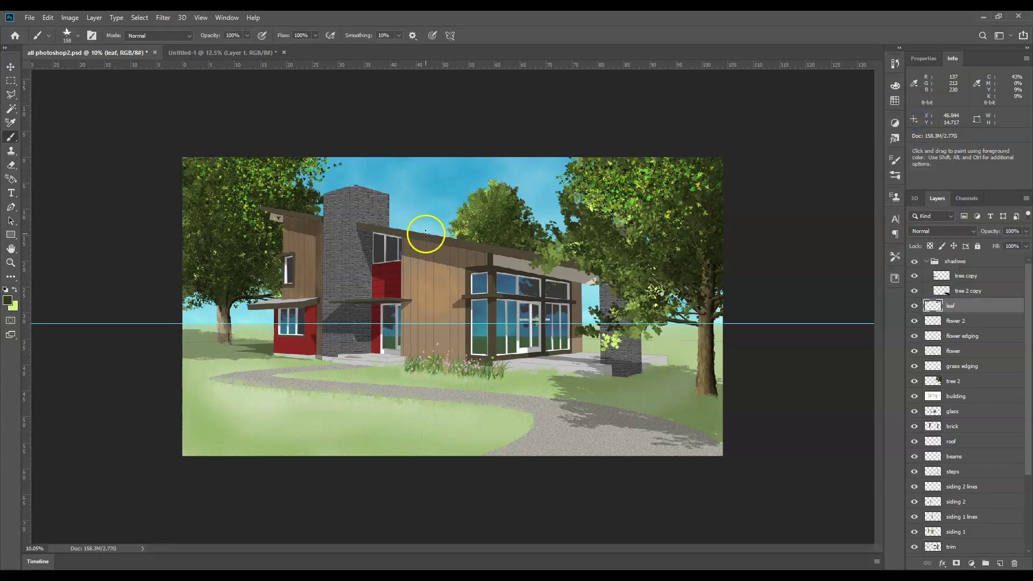
{"action": "mouse_move", "coordinate": [425, 234]}
{"action": "left_mouse_down"}
{"action": "mouse_move", "coordinate": [413, 232]}
{"action": "mouse_move", "coordinate": [431, 232]}
{"action": "left_mouse_up"}
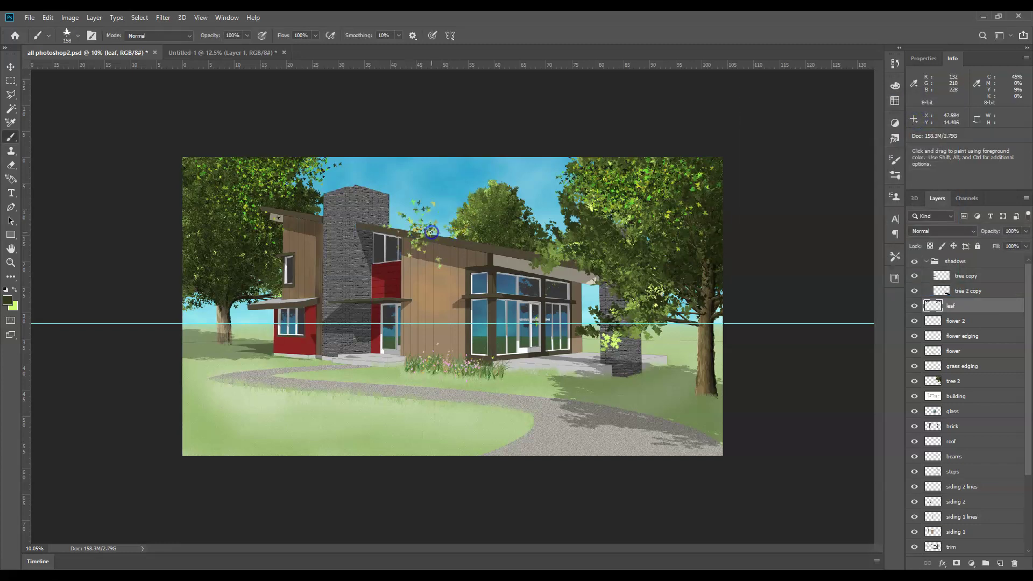
{"action": "key", "text": "ctrl+z"}
Add a new layer named 'tree 4' above the tree layer.
{"action": "scroll", "coordinate": [957, 487], "scroll_direction": "down", "scroll_amount": 4}
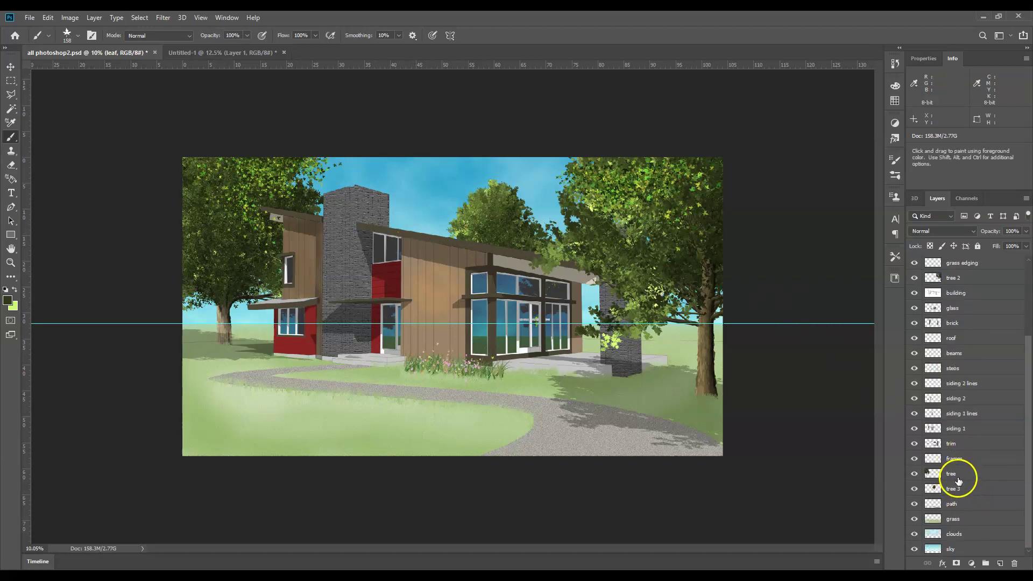
{"action": "left_click", "coordinate": [957, 474]}
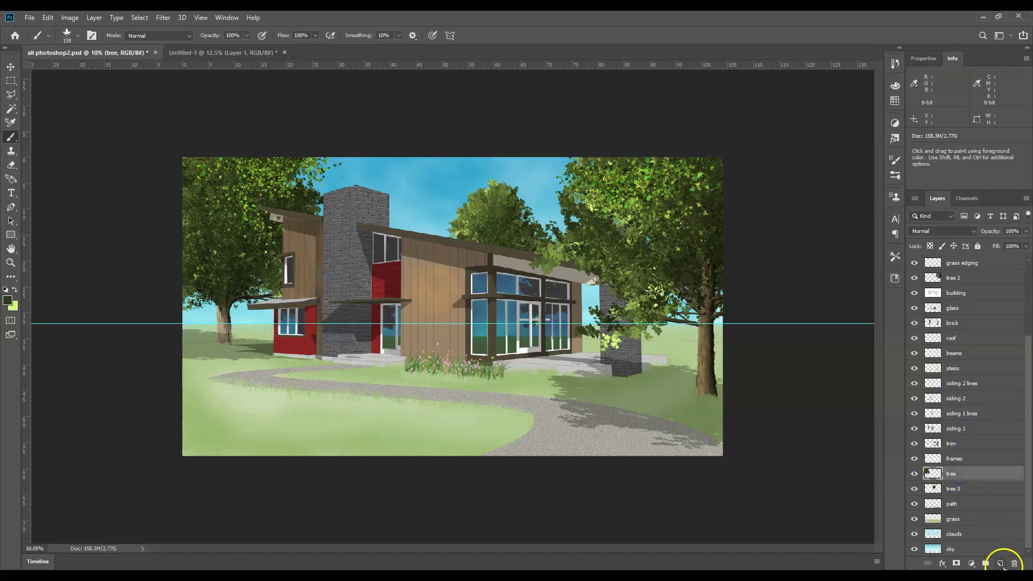
{"action": "left_click", "coordinate": [1000, 564]}
{"action": "double_click", "coordinate": [956, 474]}
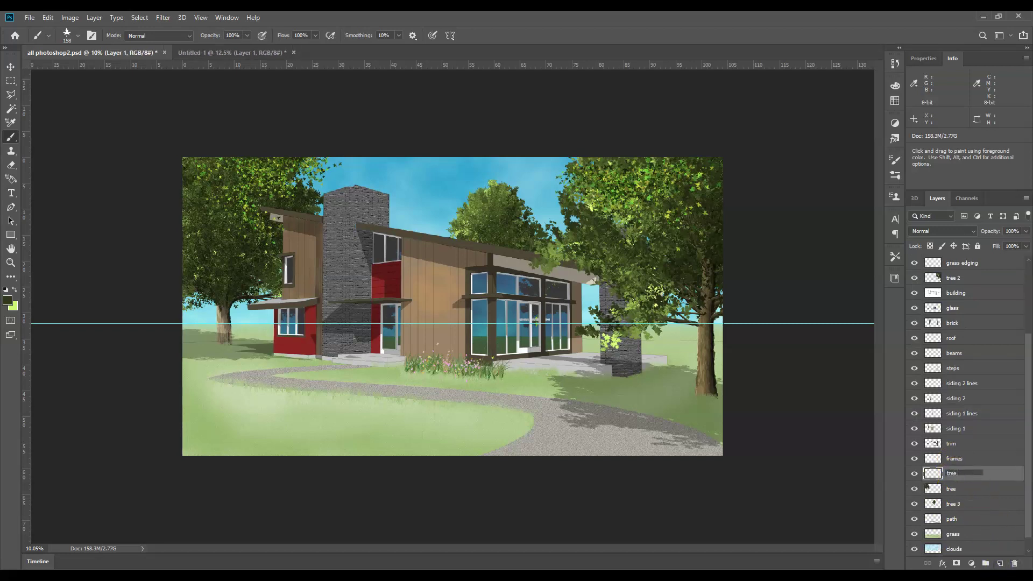
{"action": "type", "text": "tree 4"}
{"action": "key", "text": "Return"}
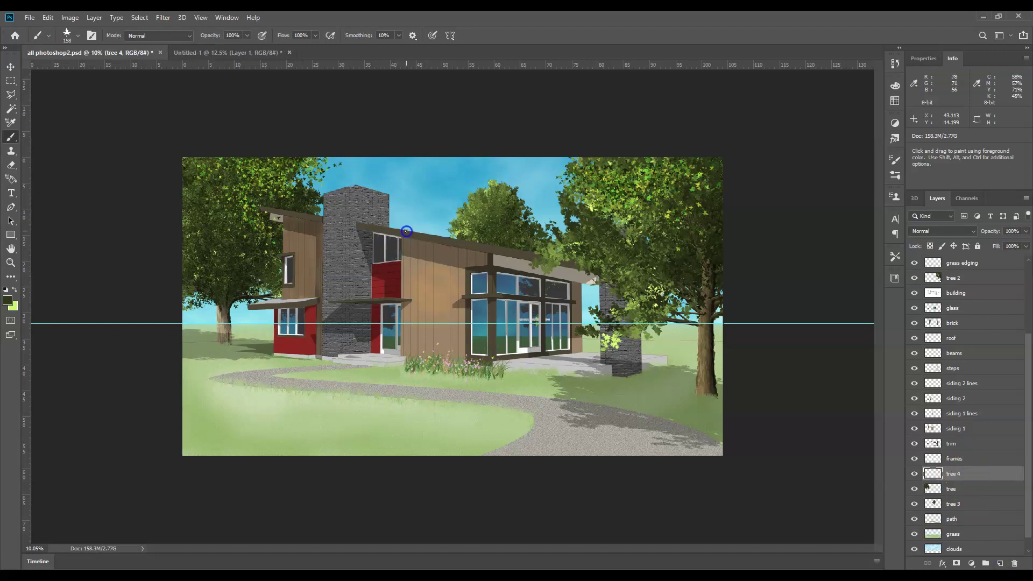
Paint leafy foliage above the house roof, along its edge and near the red wing.
{"action": "left_click", "coordinate": [418, 227]}
{"action": "left_click_drag", "start_coordinate": [419, 227], "coordinate": [411, 228]}
{"action": "mouse_move", "coordinate": [425, 235]}
{"action": "left_mouse_down"}
{"action": "mouse_move", "coordinate": [416, 230]}
{"action": "mouse_move", "coordinate": [450, 239]}
{"action": "left_mouse_up"}
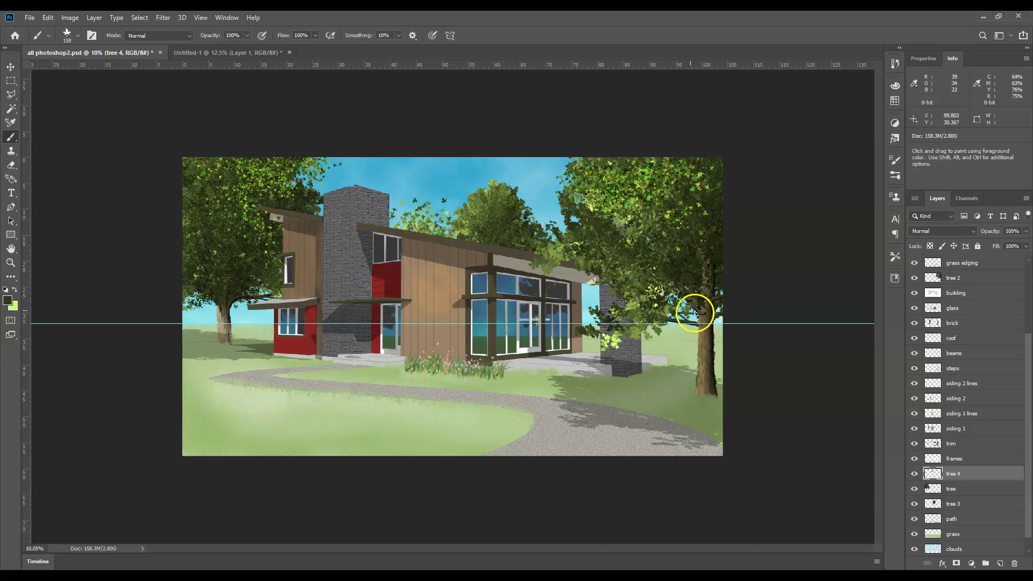
{"action": "left_click", "coordinate": [269, 312]}
Shrink the brush to 56 px and dab leaves near the windows and entrance steps.
{"action": "left_click", "coordinate": [84, 42]}
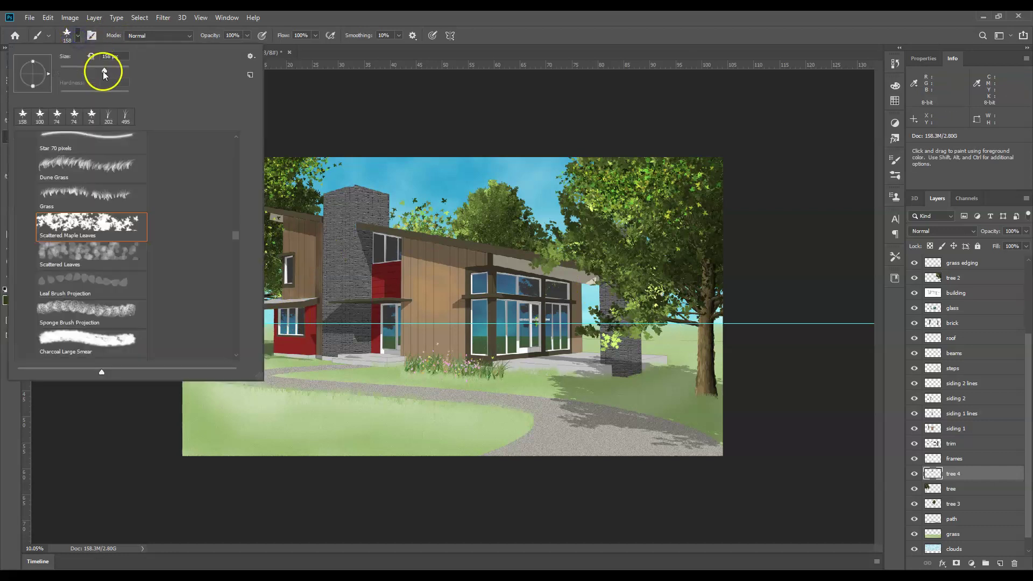
{"action": "left_click_drag", "start_coordinate": [103, 71], "coordinate": [79, 72]}
{"action": "key", "text": "Return"}
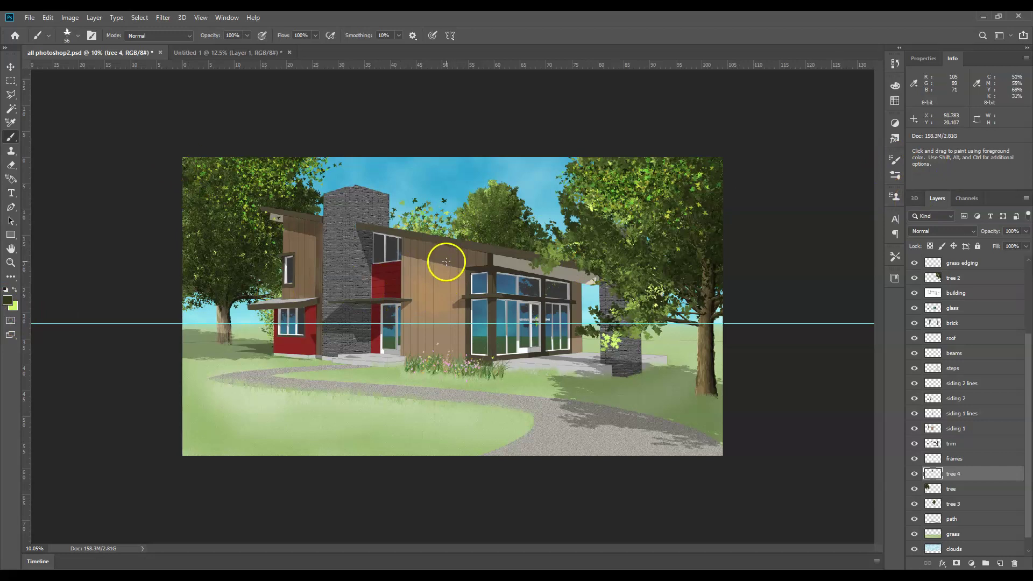
{"action": "left_click", "coordinate": [581, 319]}
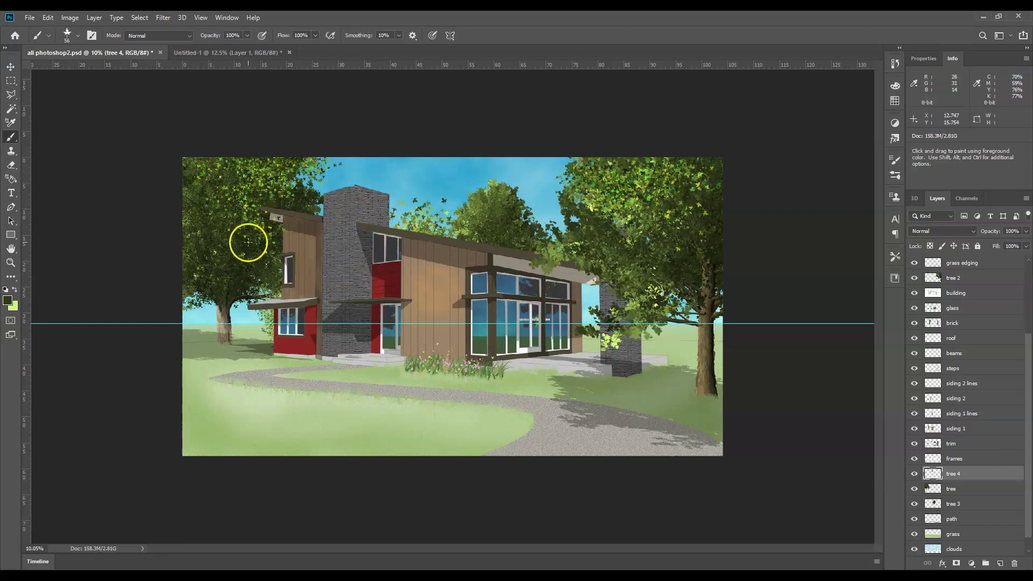
{"action": "left_click", "coordinate": [401, 351]}
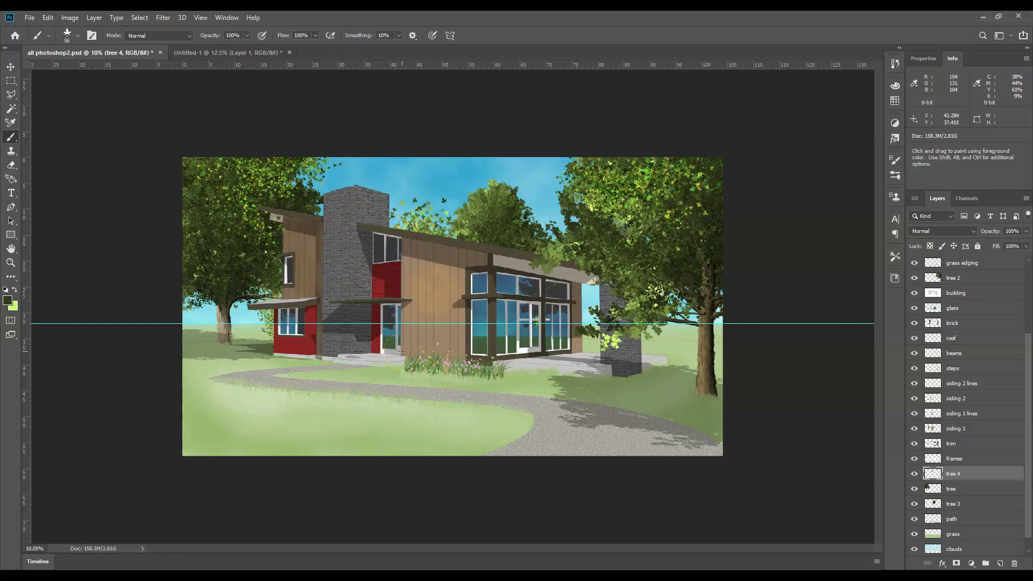